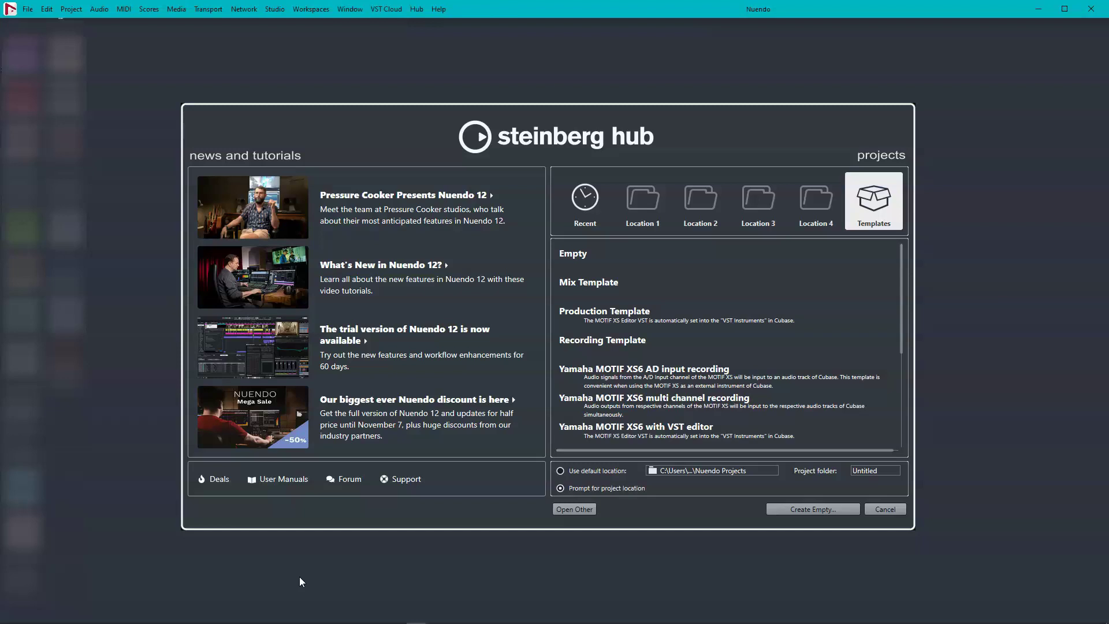
# Start a new project from the Empty template in the Hub
pyautogui.click(581, 210)
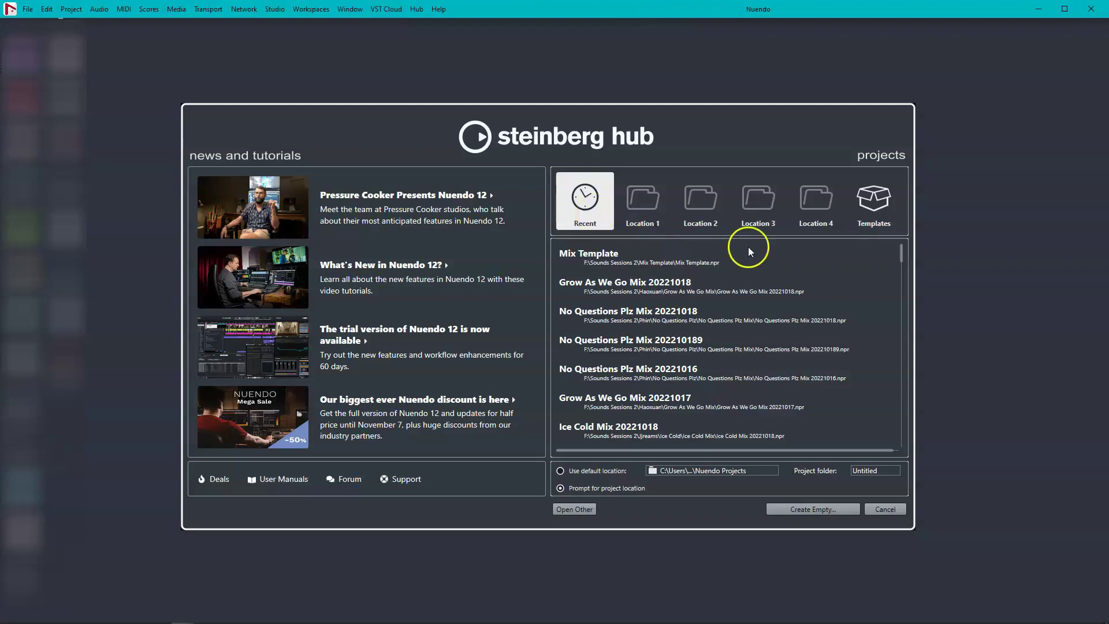
pyautogui.click(876, 208)
pyautogui.click(669, 260)
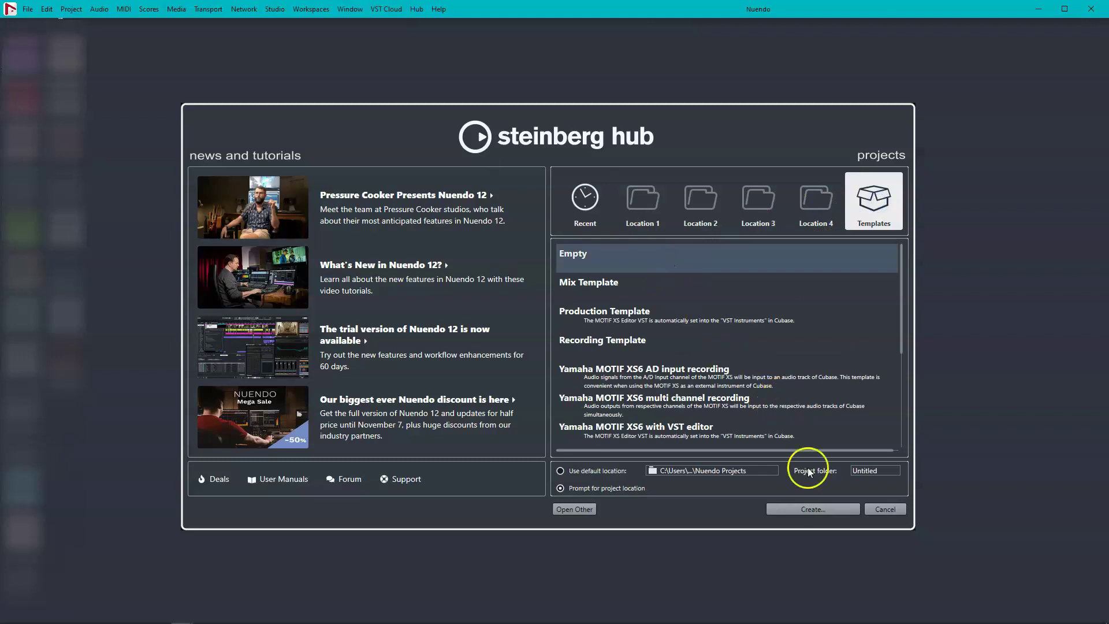
pyautogui.click(823, 509)
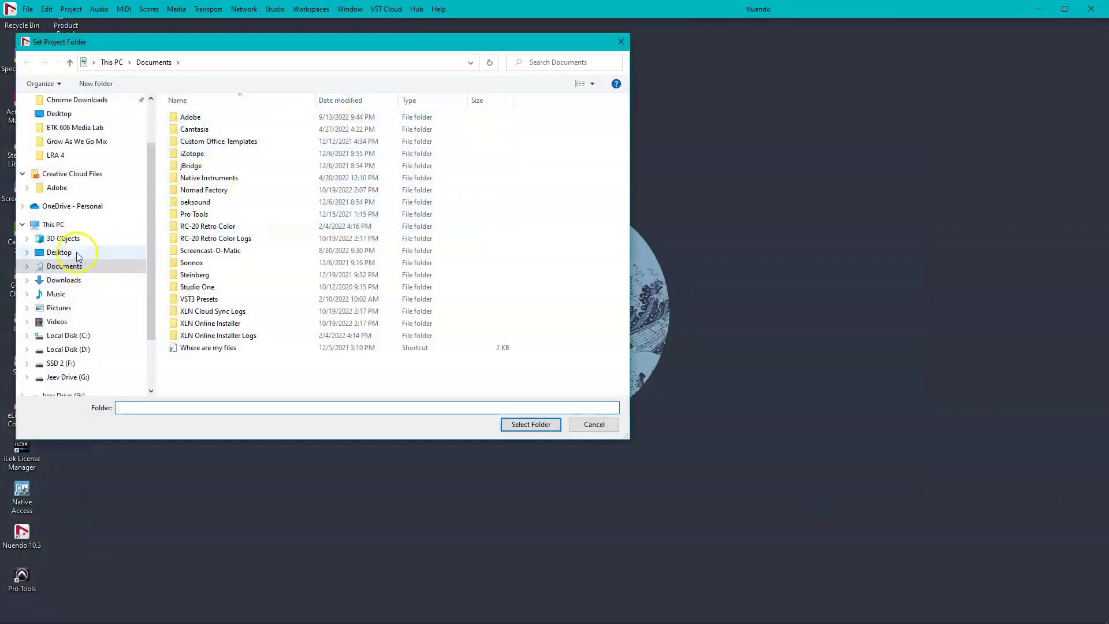
# Create a new MixTemplate folder in SSD 2 (F:) > Sounds Sessions 2 and select it as the project folder
pyautogui.click(72, 364)
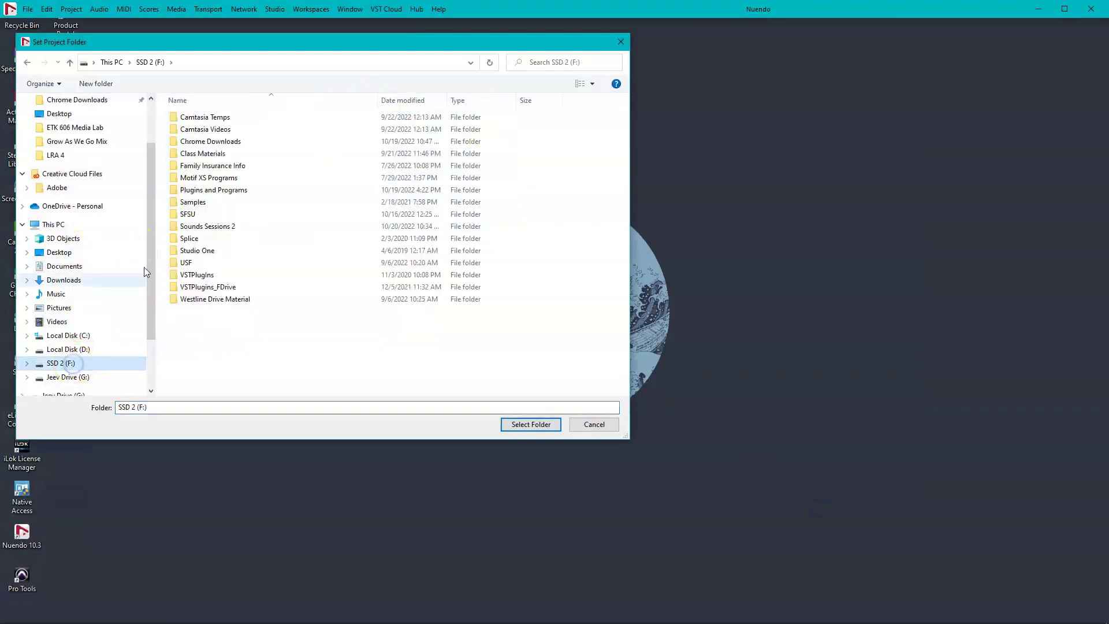
pyautogui.doubleClick(190, 237)
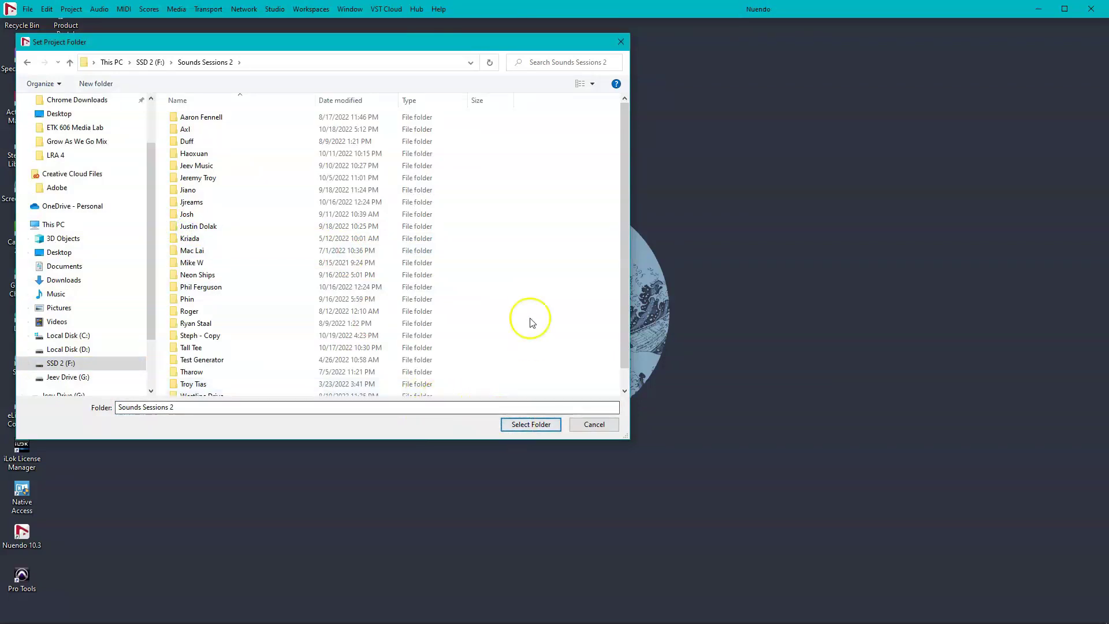
pyautogui.rightClick(555, 261)
pyautogui.moveTo(641, 407)
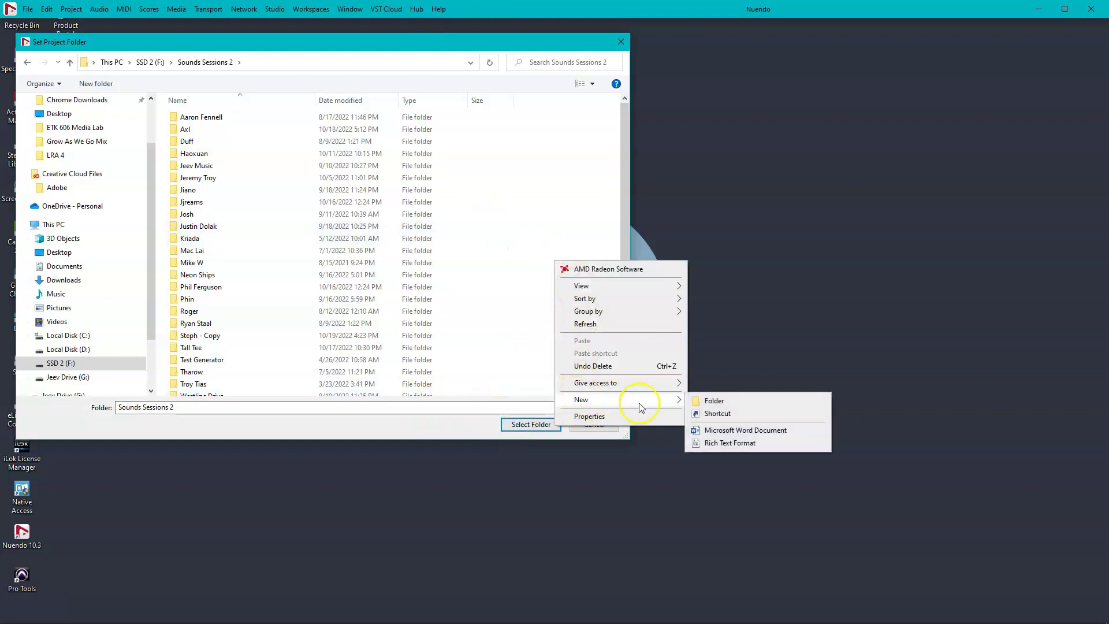
pyautogui.click(705, 399)
pyautogui.write('Rajeev_Mi')
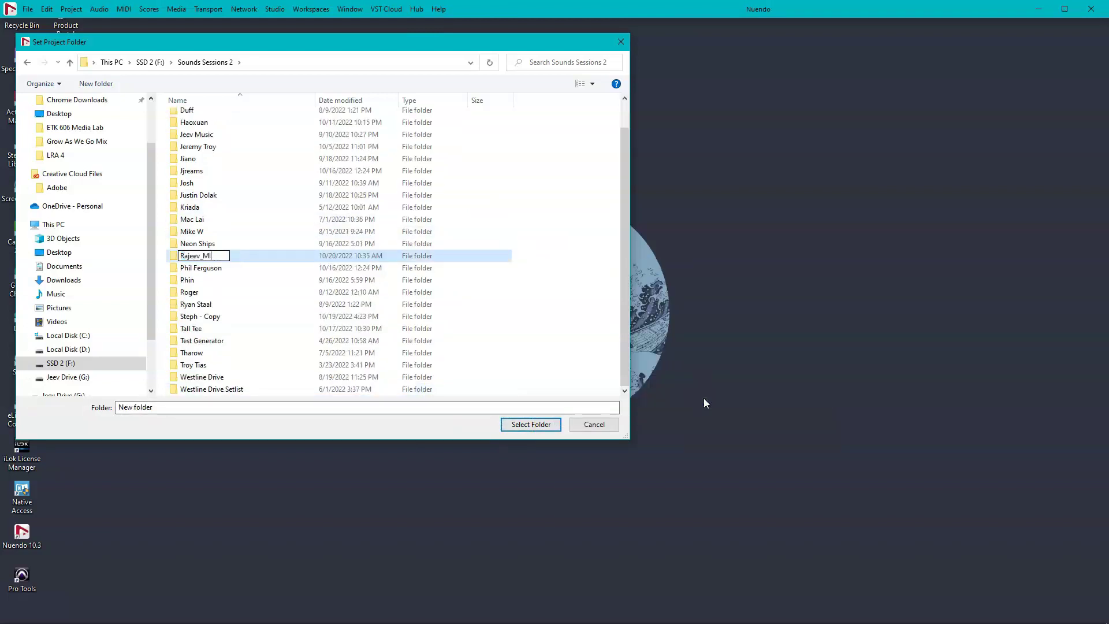
pyautogui.write('xTemplate')
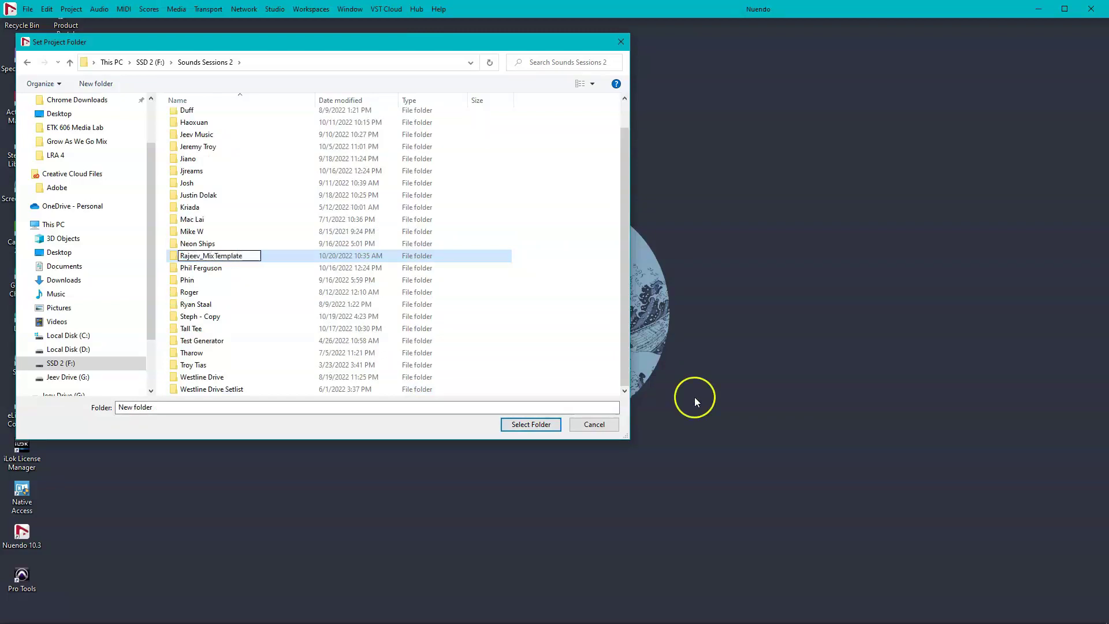
pyautogui.click(552, 426)
pyautogui.doubleClick(207, 282)
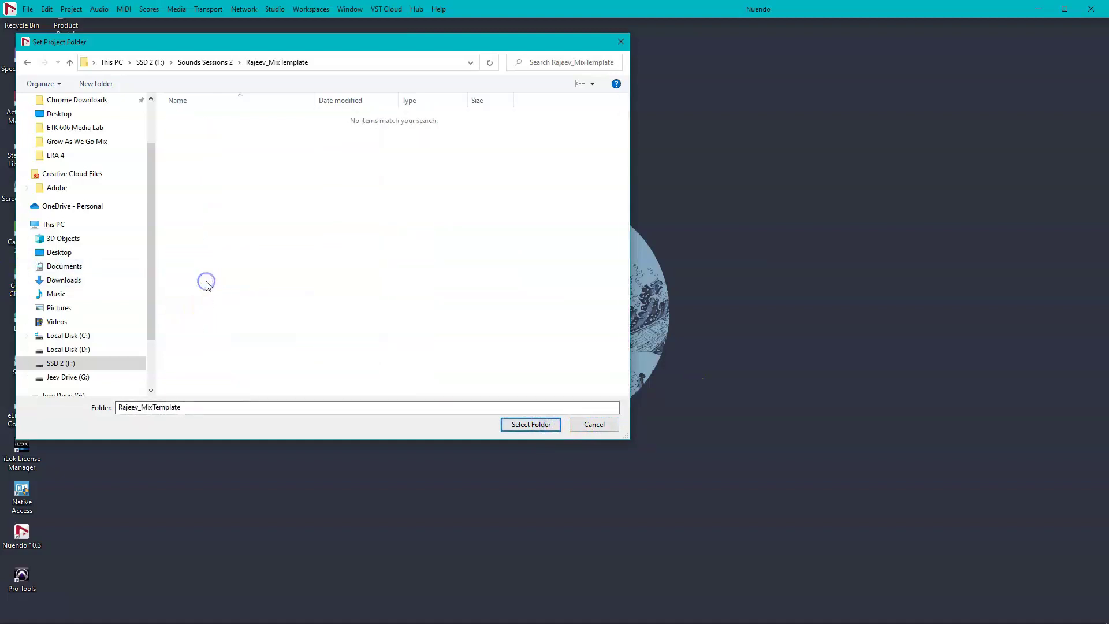
pyautogui.click(511, 425)
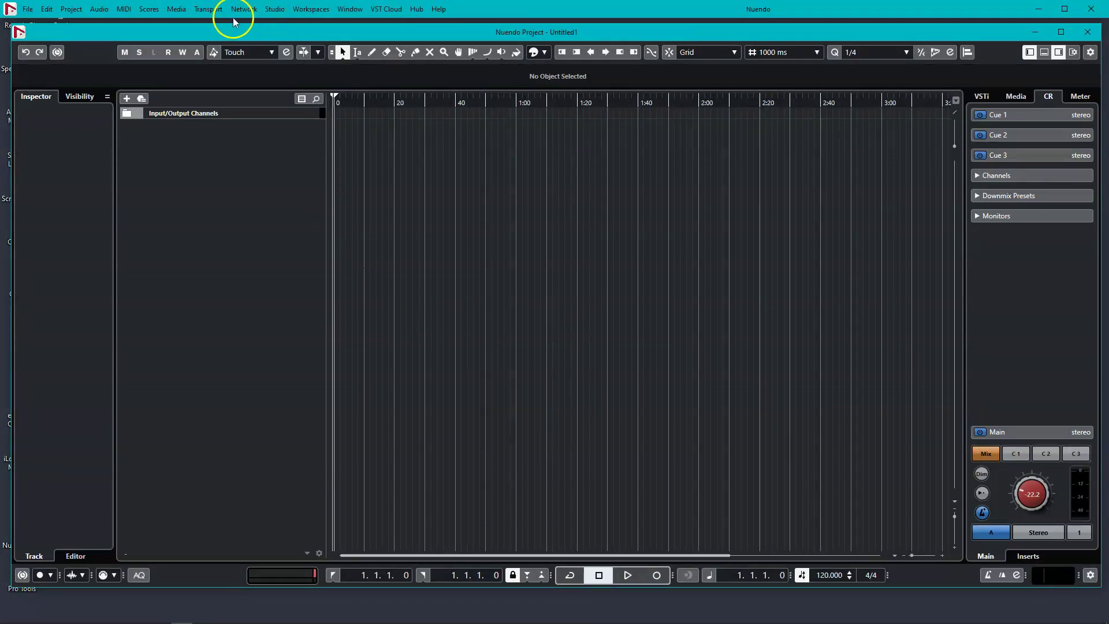
# Save the project with File > Save under the MixTemplate project name
pyautogui.click(29, 9)
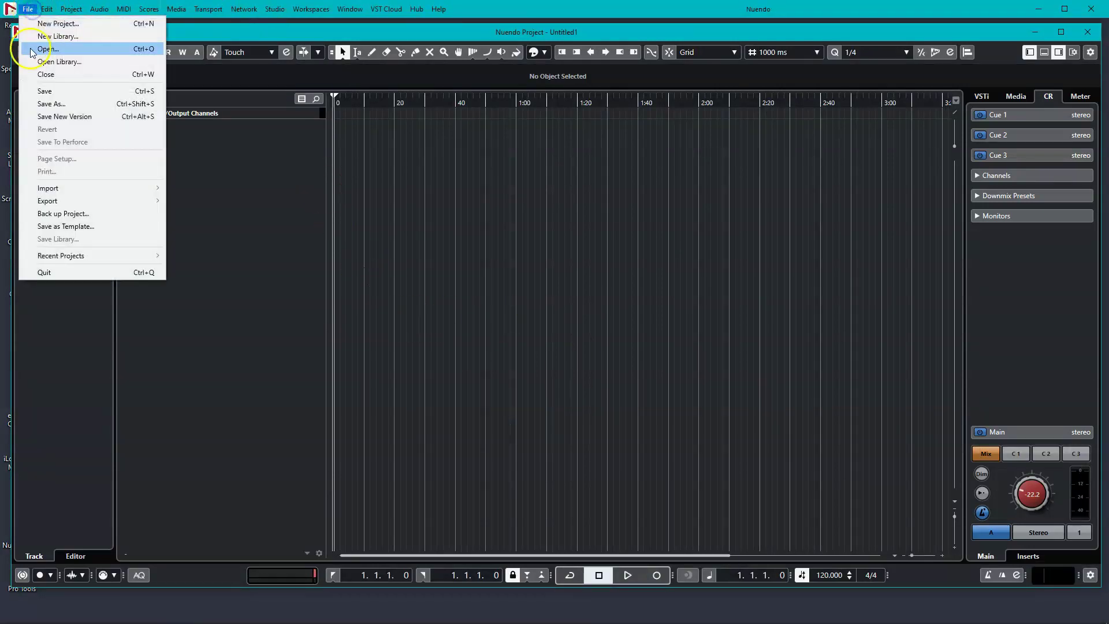
pyautogui.click(48, 93)
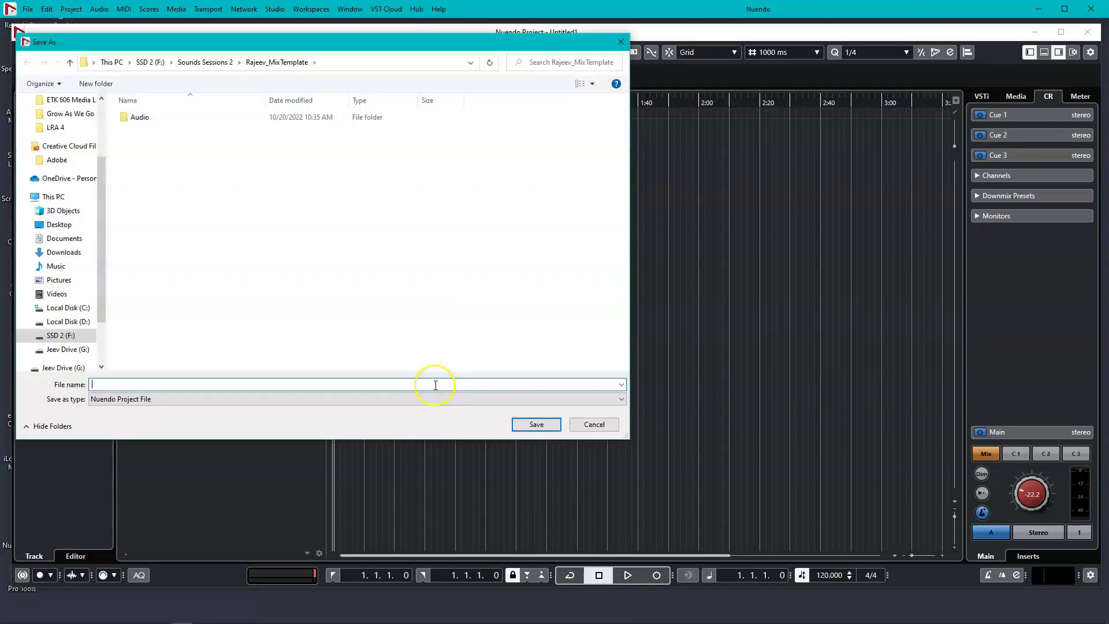
pyautogui.write('Rajeev_MixTemplate')
pyautogui.press('Return')
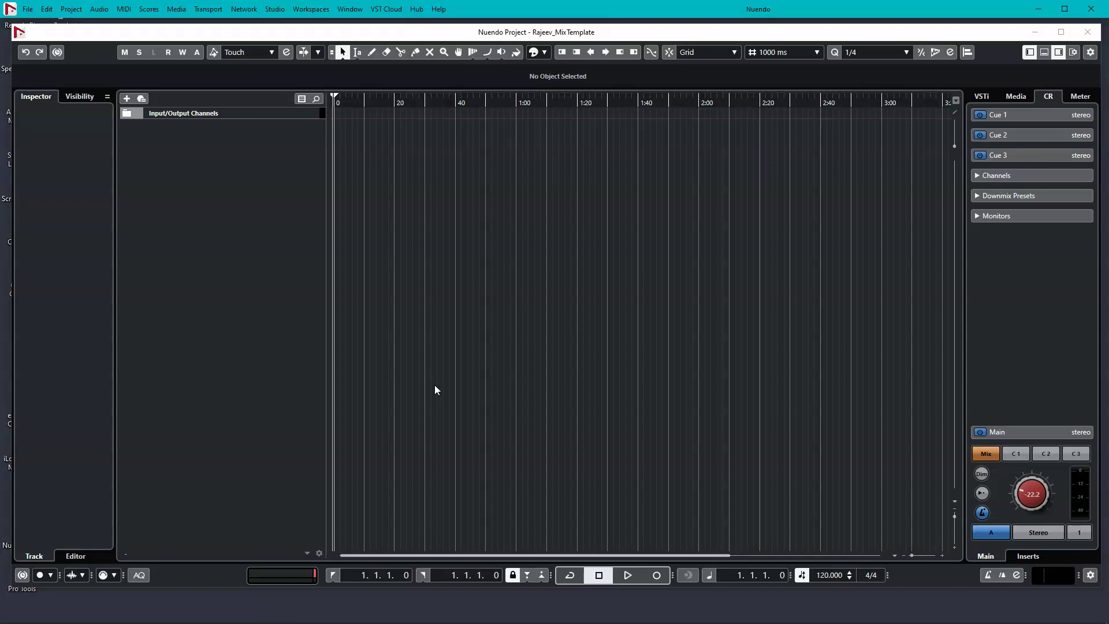
# Add a stereo group track named Drum Grp via Project > Add Track > Group
pyautogui.click(435, 387)
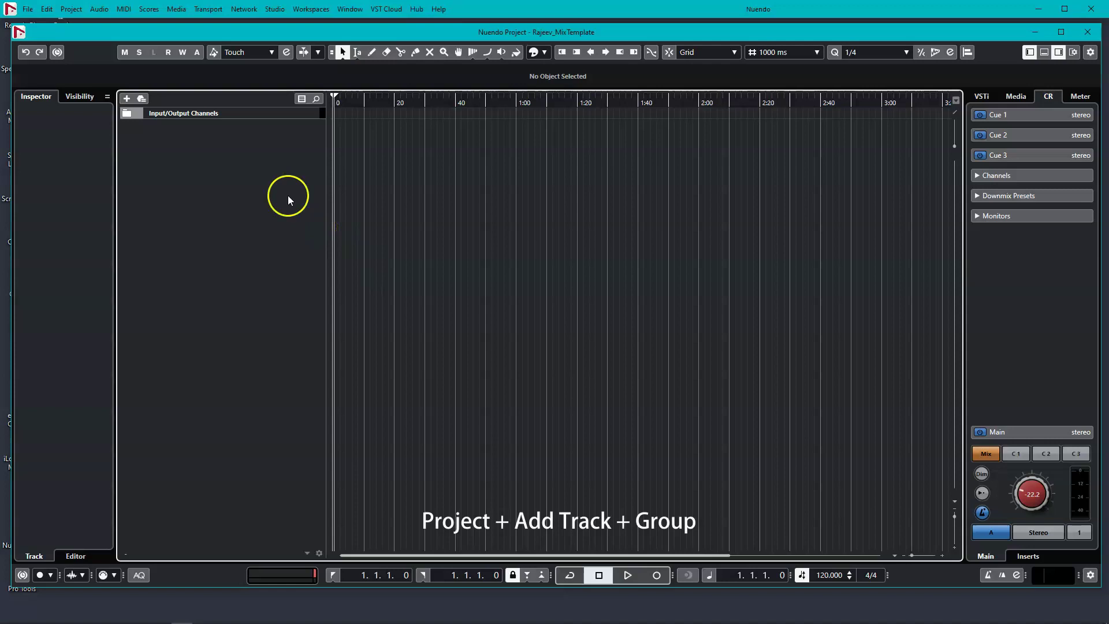
pyautogui.click(74, 10)
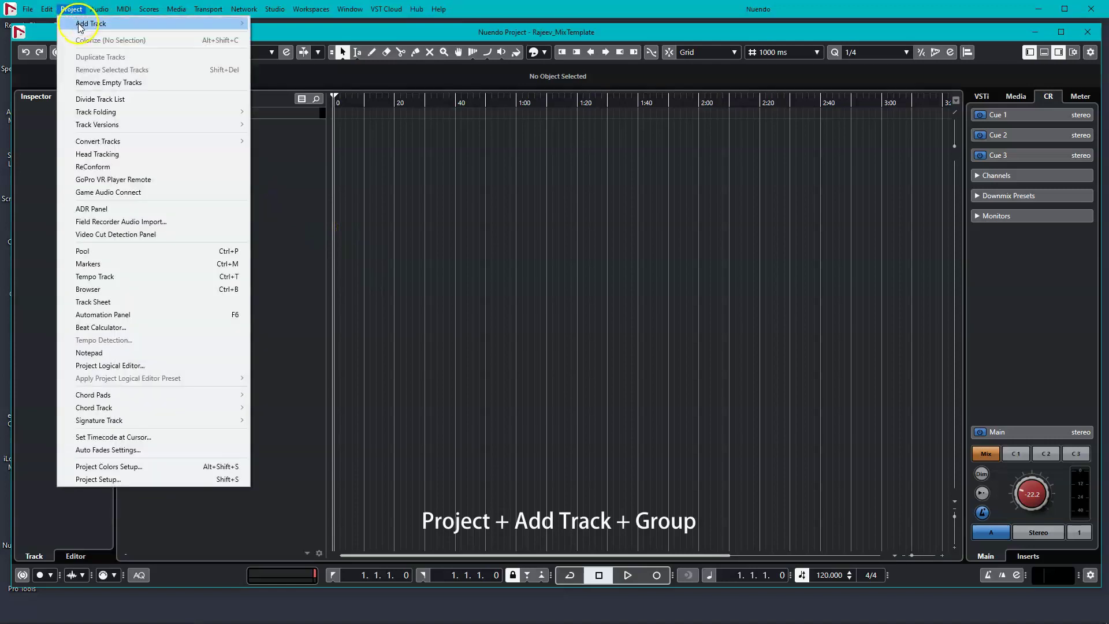
pyautogui.moveTo(81, 26)
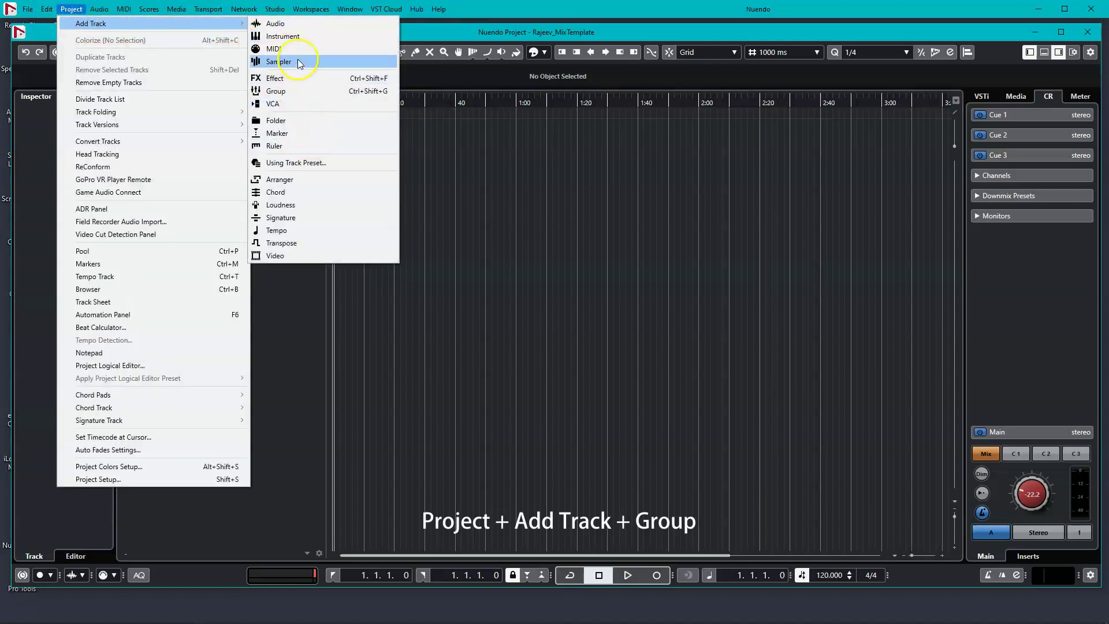
pyautogui.click(297, 91)
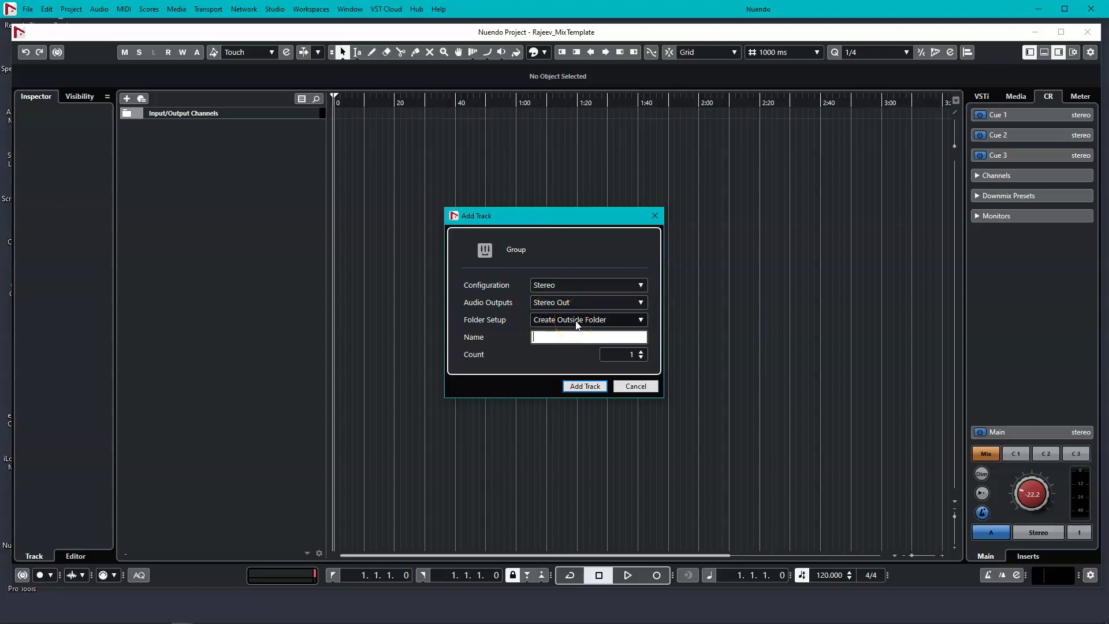
pyautogui.write('Drum Grp')
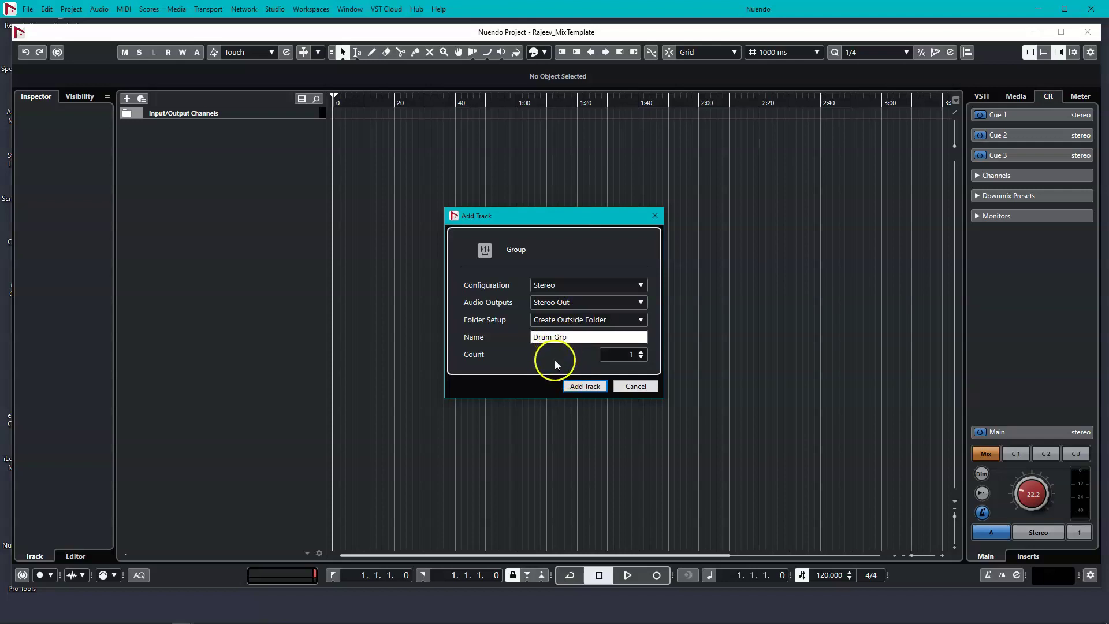
pyautogui.click(585, 385)
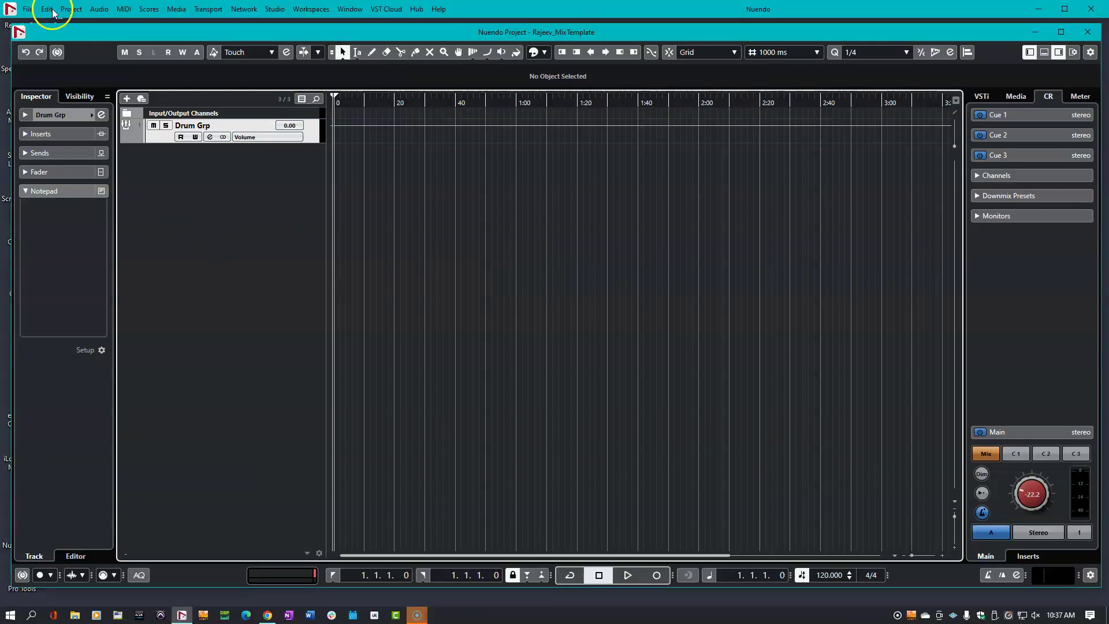
# Add two more group tracks named Bass Grp and Guitar Grp
pyautogui.click(71, 9)
pyautogui.moveTo(69, 22)
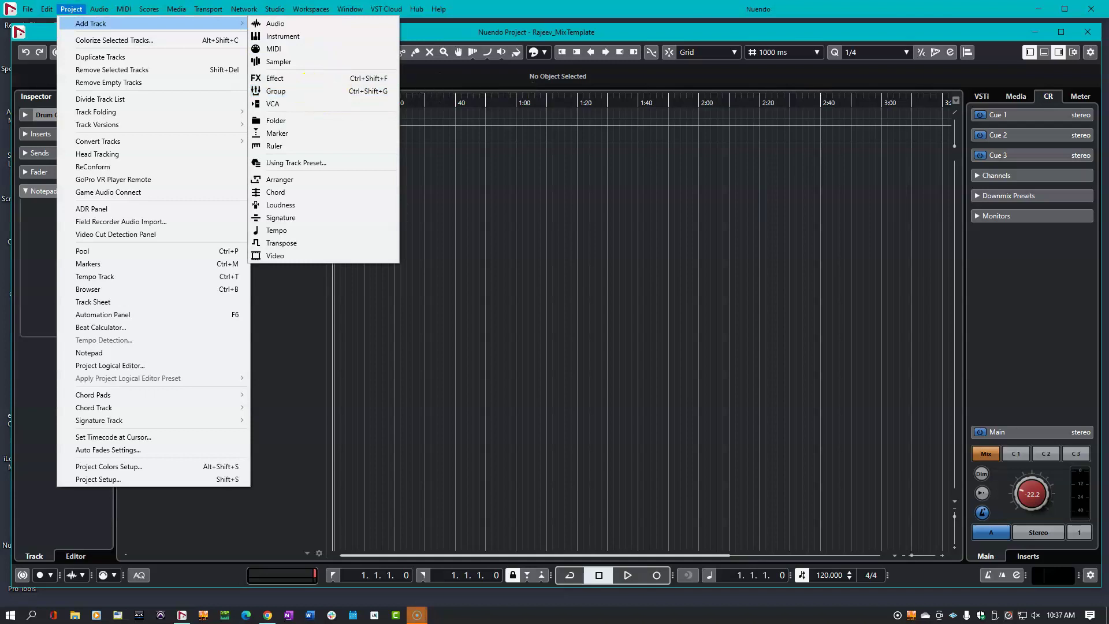
pyautogui.click(291, 91)
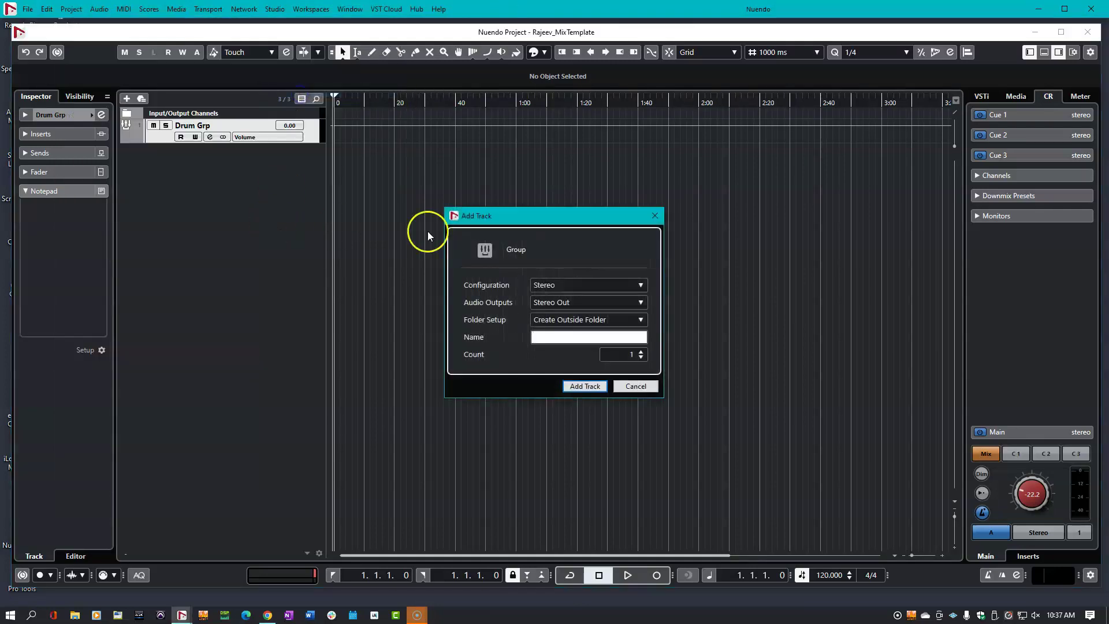
pyautogui.click(597, 338)
pyautogui.write('Bass Grp')
pyautogui.press('Return')
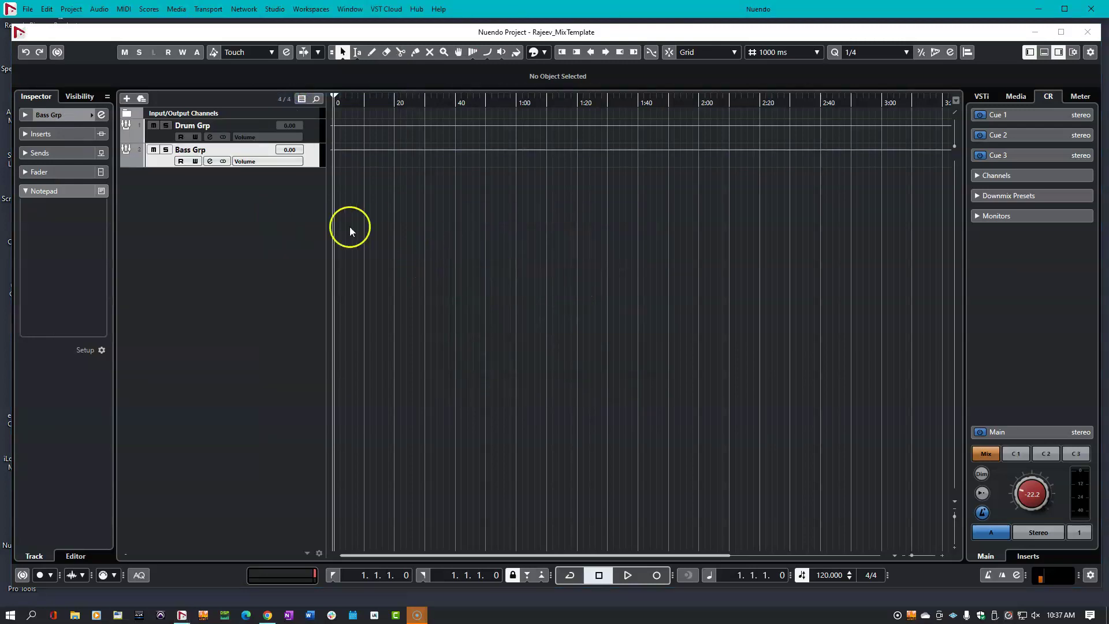
pyautogui.hotkey('ctrl', 't')
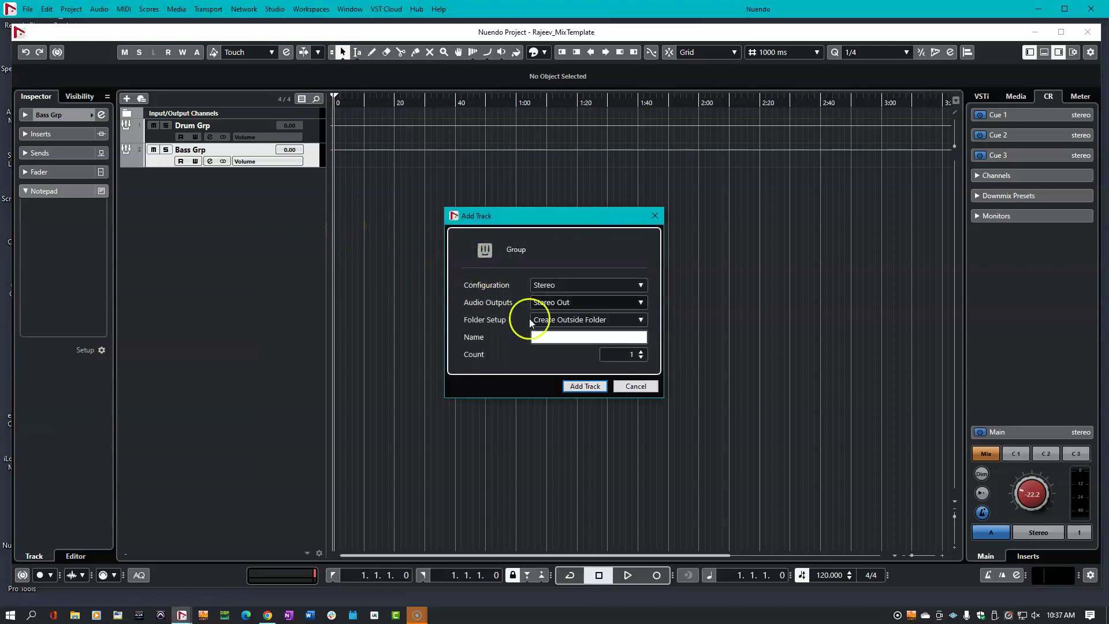
pyautogui.write('Guitar Grp')
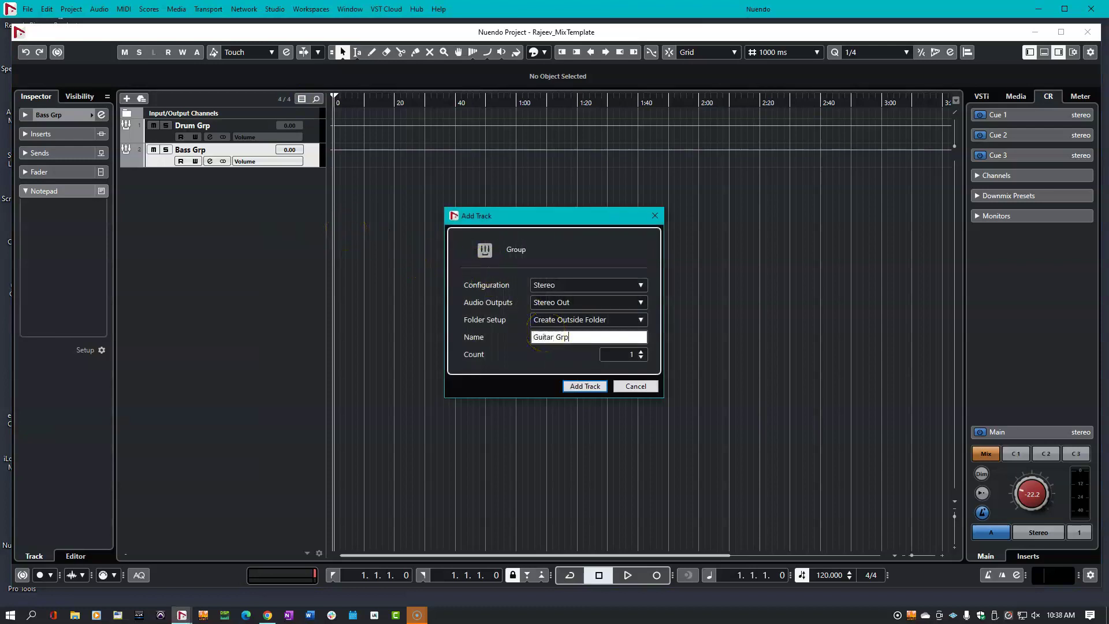
pyautogui.press('Return')
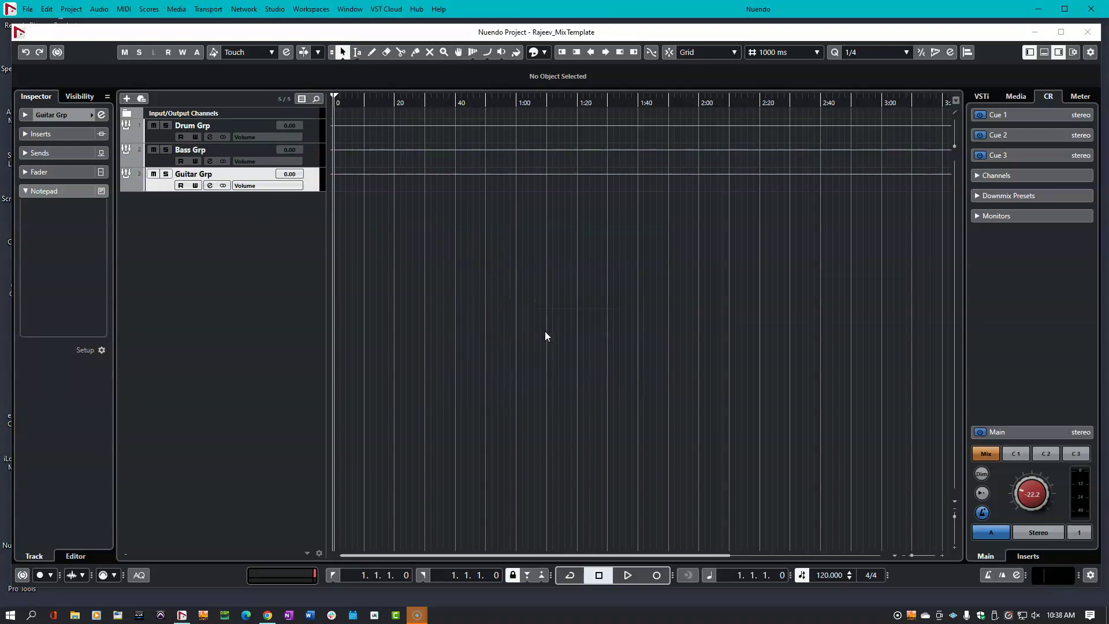
# Add group tracks named Keys Grp and Vocal Grp
pyautogui.hotkey('ctrl', 't')
pyautogui.write('Keyts')
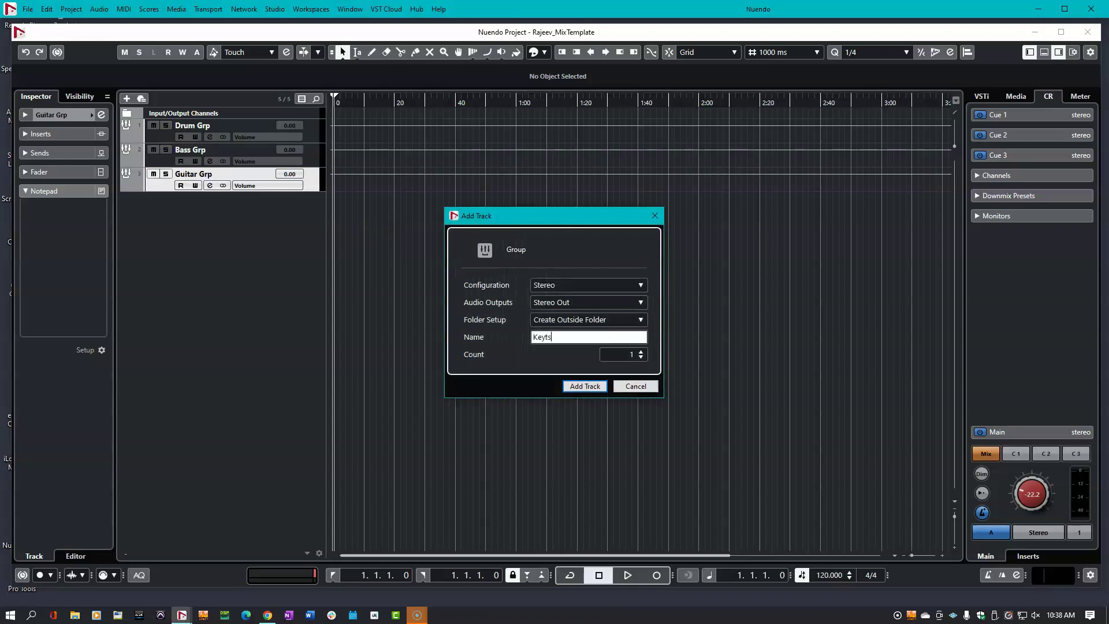
pyautogui.write('s Grp')
pyautogui.press('Return')
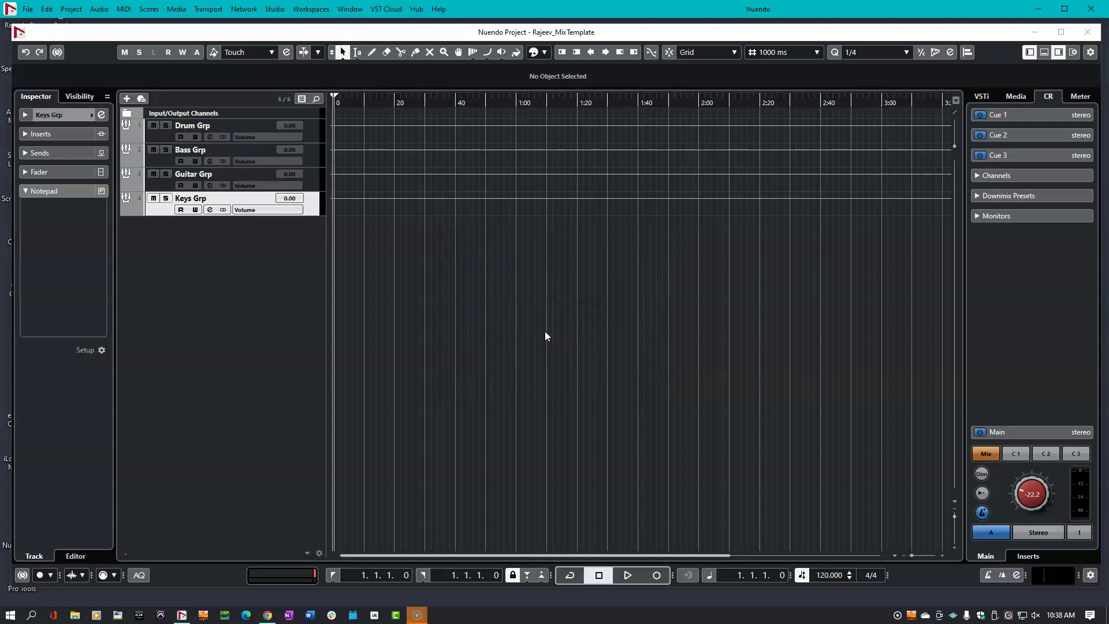
pyautogui.hotkey('ctrl', 't')
pyautogui.write('Vo')
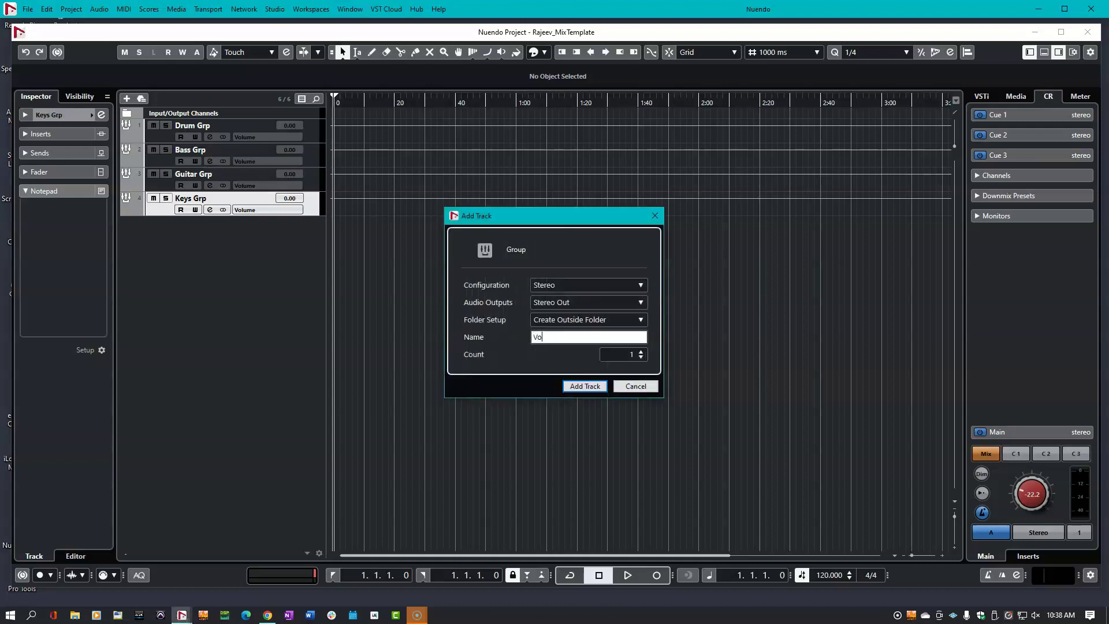
pyautogui.write('cal Grp')
pyautogui.press('Return')
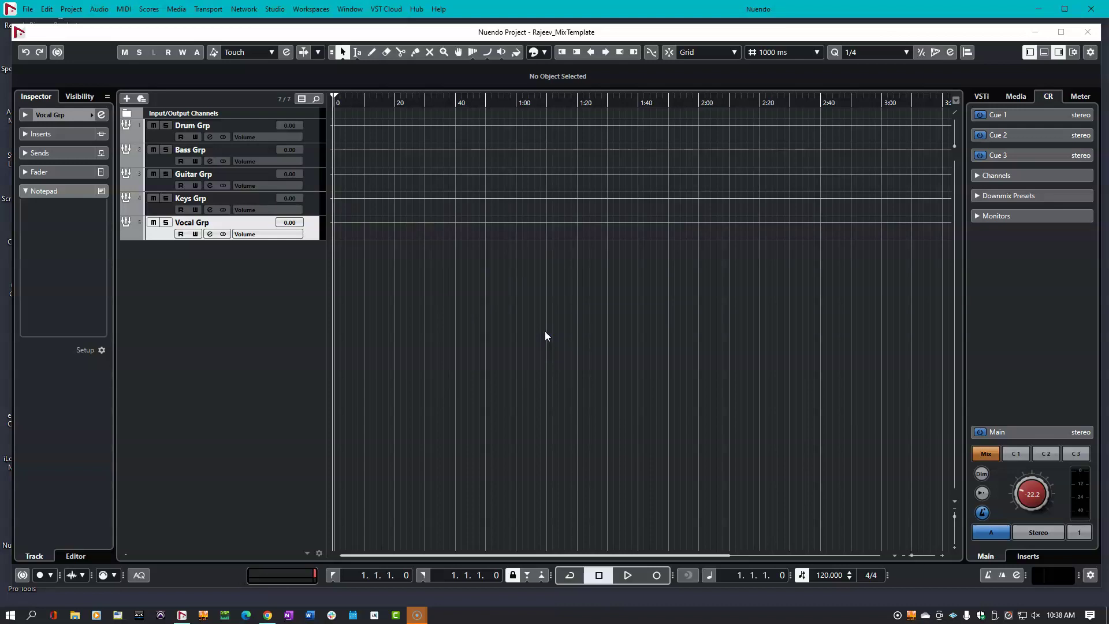
# Add an effect track named Reverb using the REVelation plug-in from the Reverb category
pyautogui.click(72, 9)
pyautogui.moveTo(69, 23)
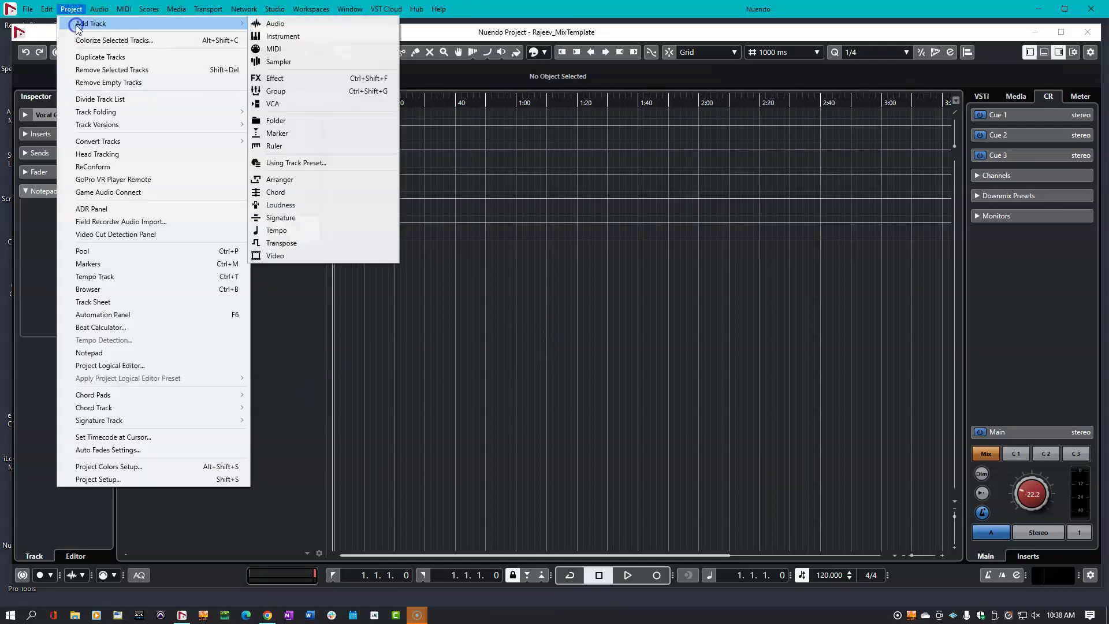
pyautogui.click(318, 80)
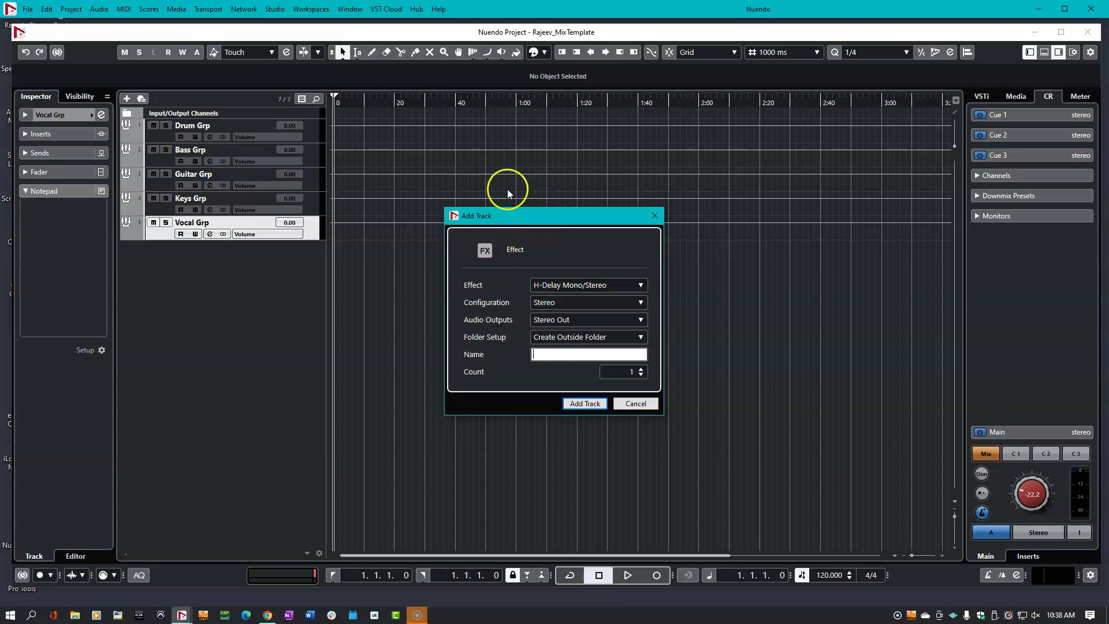
pyautogui.click(588, 283)
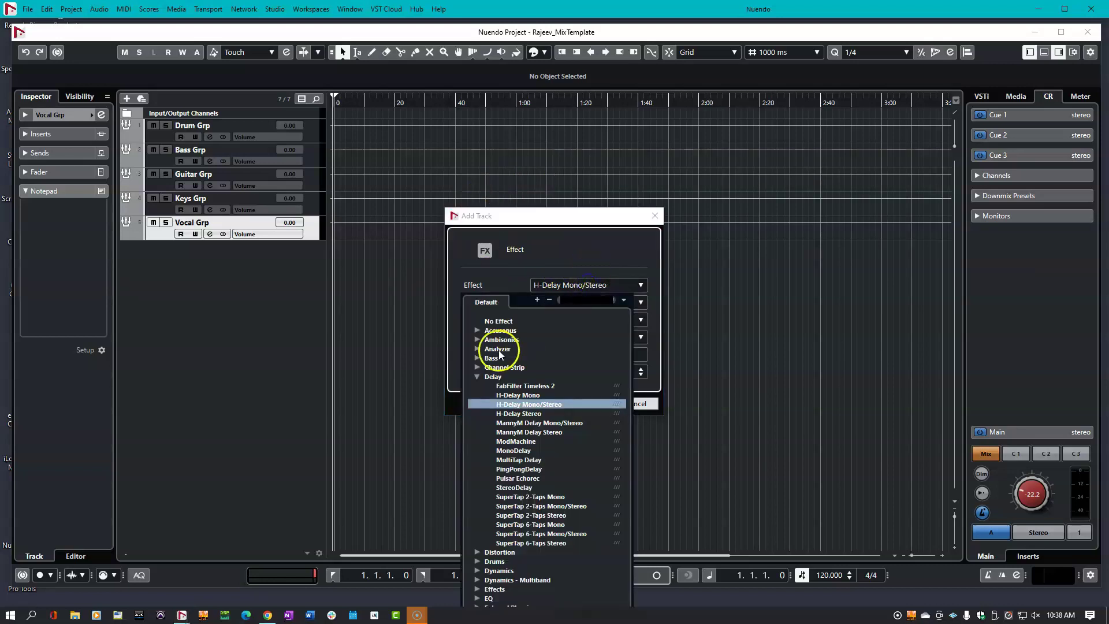
pyautogui.click(491, 377)
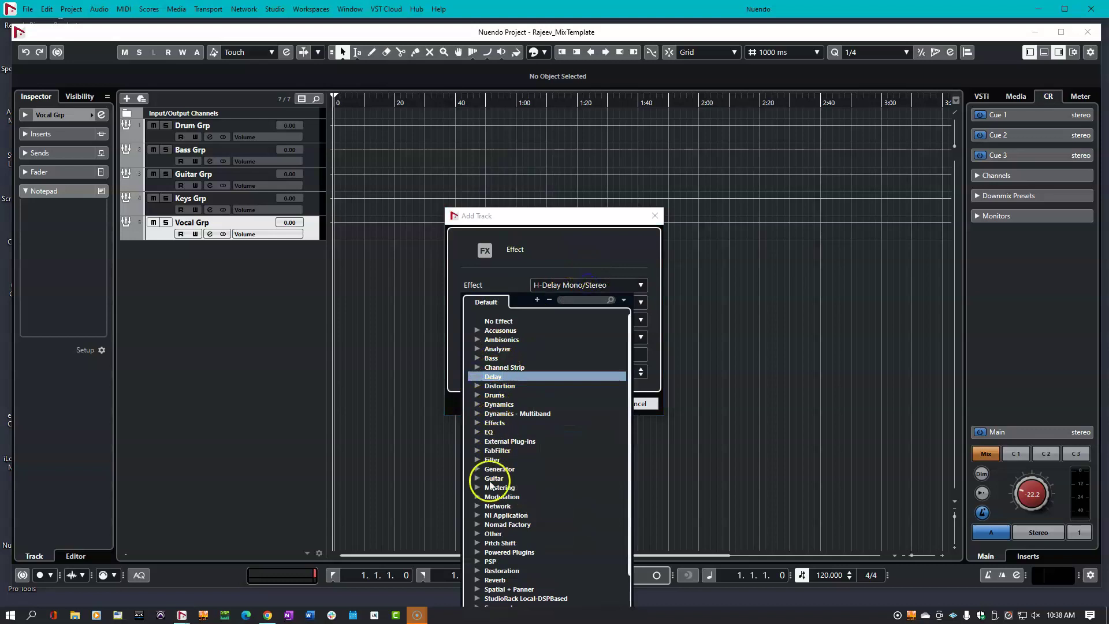
pyautogui.click(477, 580)
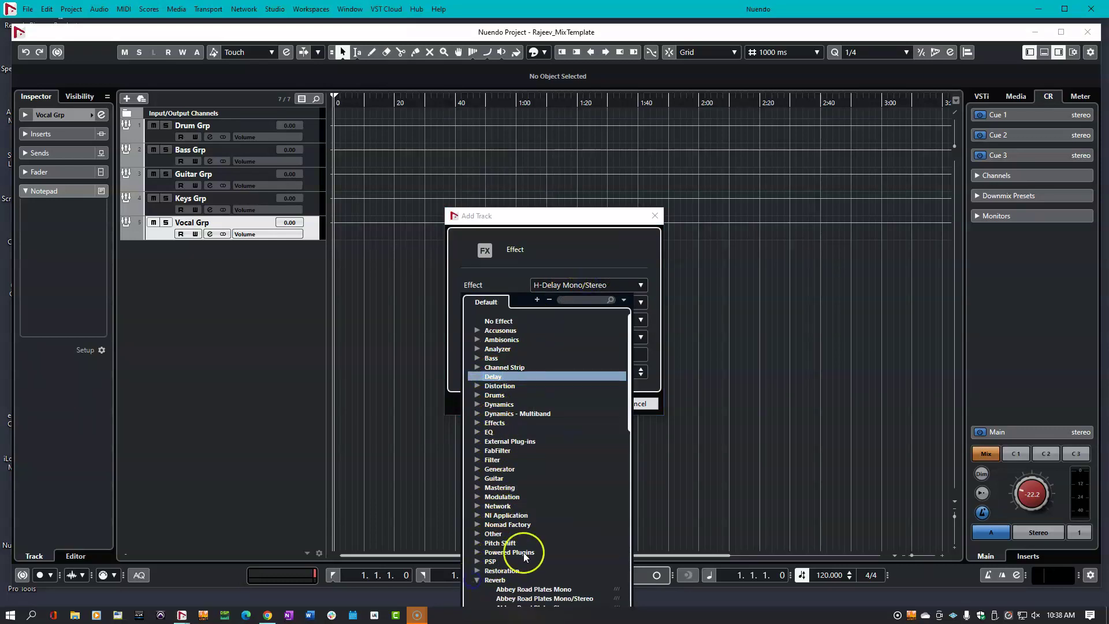
pyautogui.scroll(-15, 523, 553)
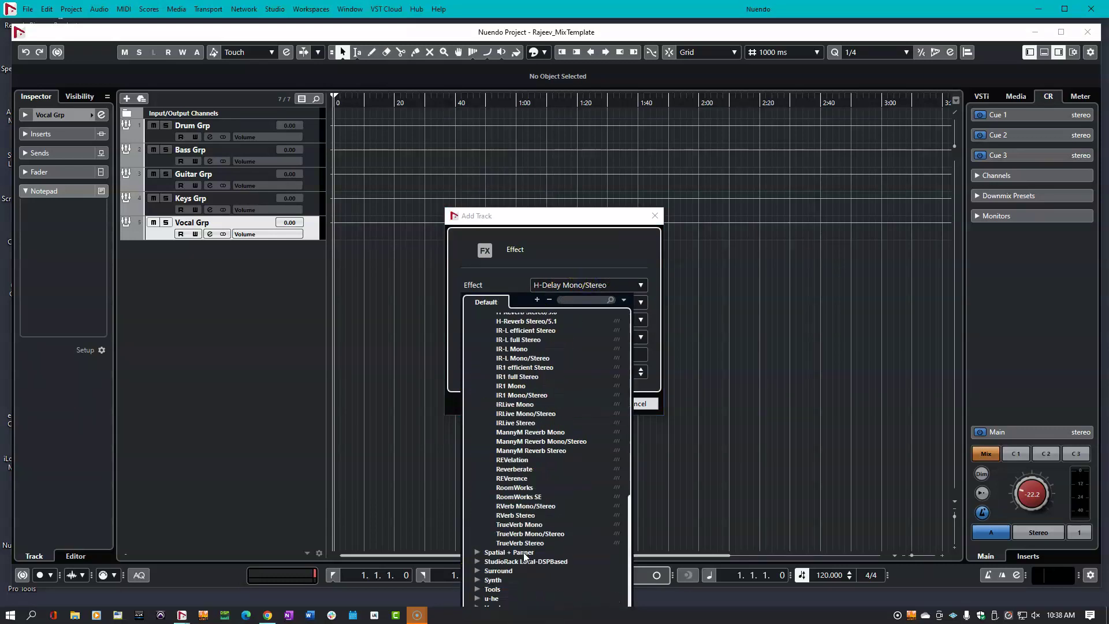
pyautogui.click(510, 460)
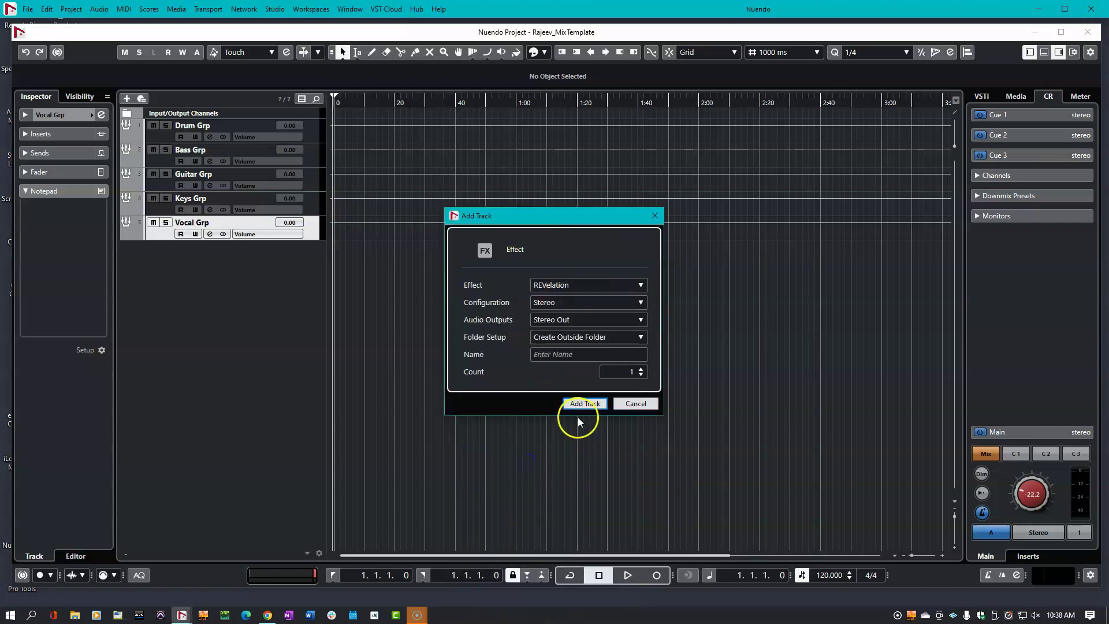
pyautogui.click(575, 356)
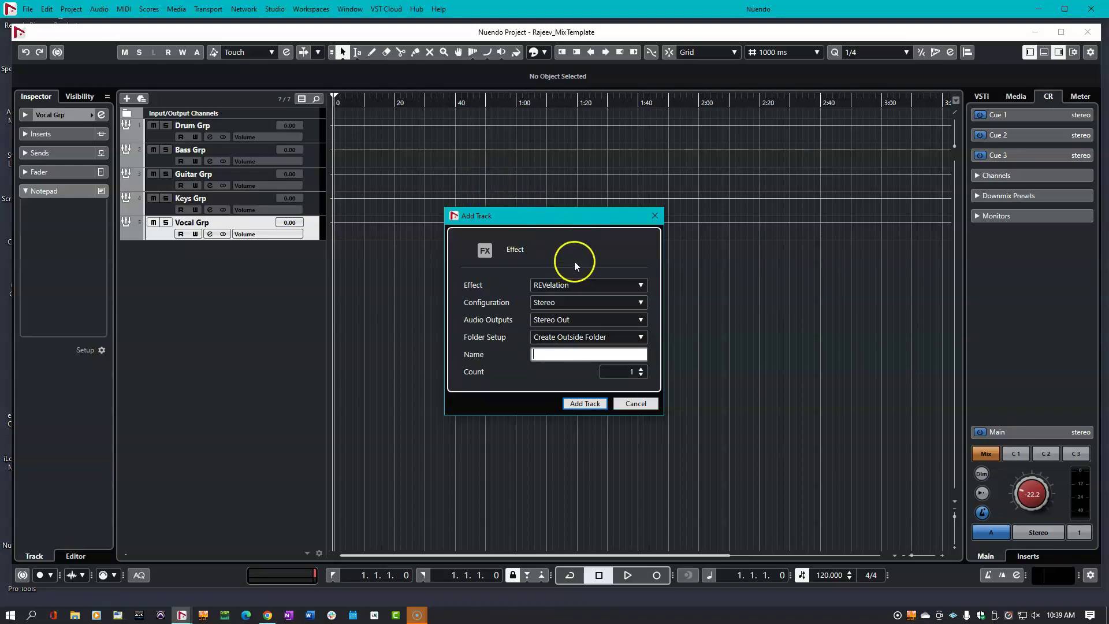
pyautogui.write('Reverb')
pyautogui.press('Return')
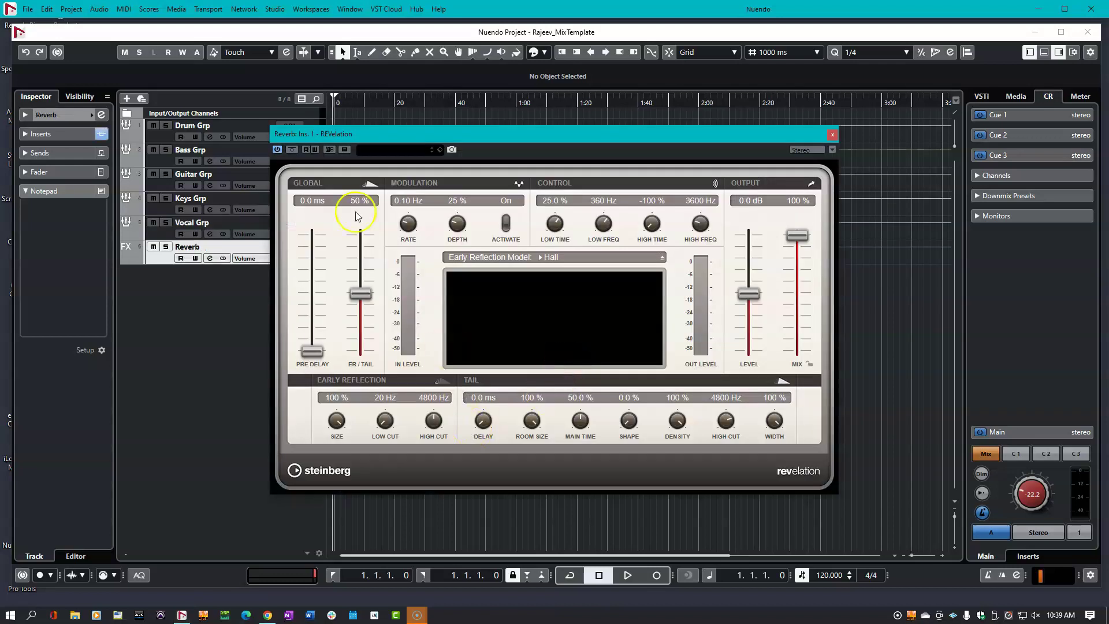
# Load the Plate Reverb preset in REVelation and close the plug-in window
pyautogui.click(398, 150)
pyautogui.scroll(-20, 482, 338)
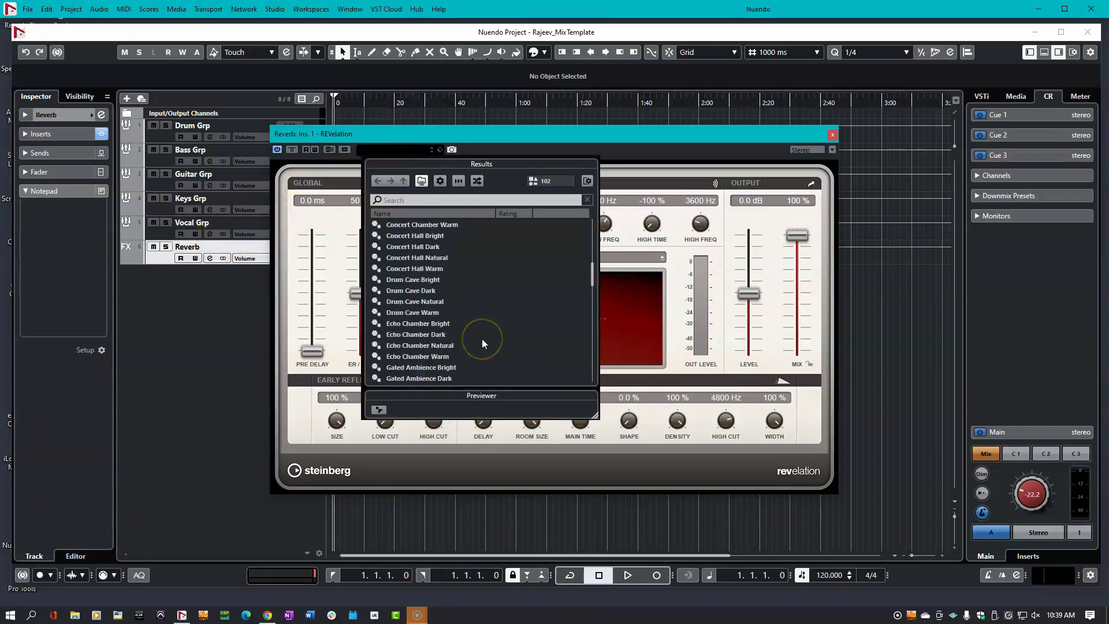
pyautogui.scroll(2, 482, 339)
pyautogui.click(425, 269)
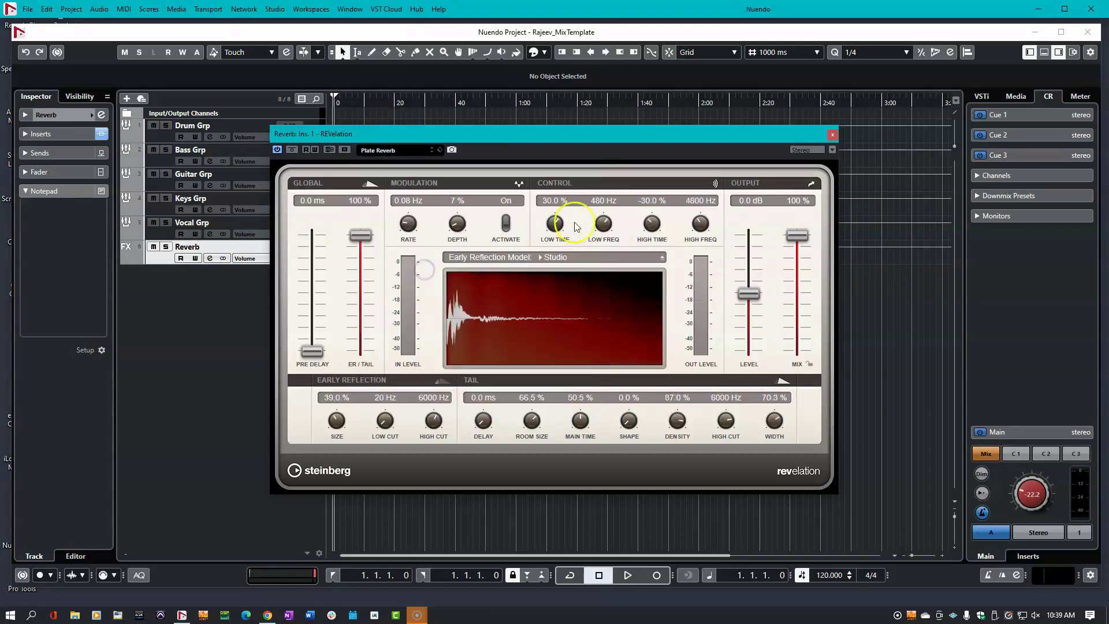
pyautogui.click(832, 135)
# Rename the Reverb track to Plate Reverb
pyautogui.doubleClick(231, 248)
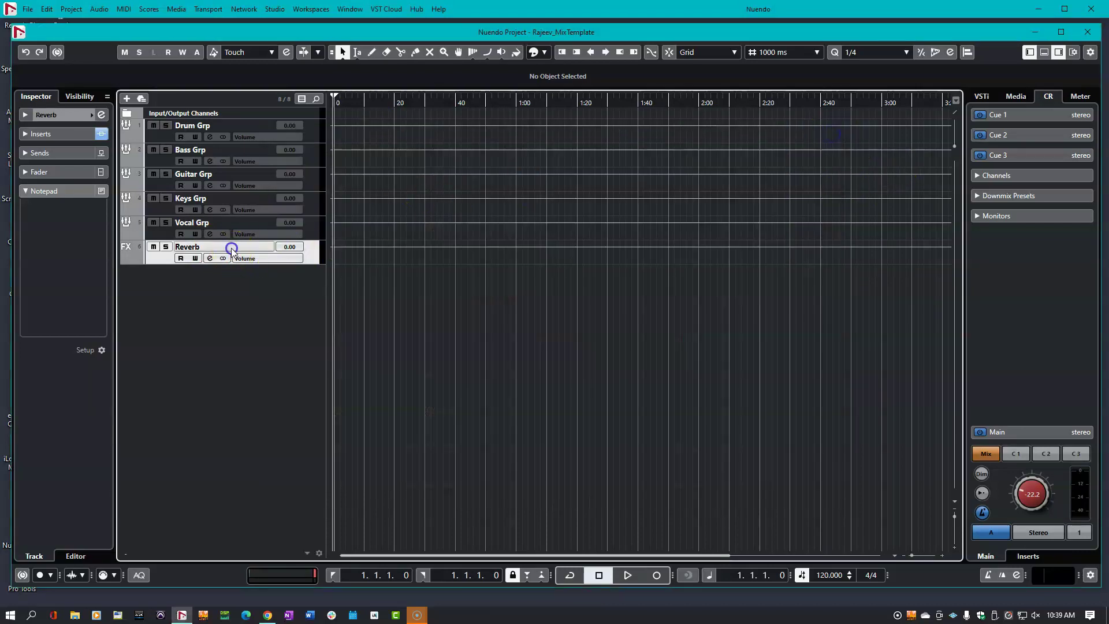
pyautogui.write('Plate Reverb')
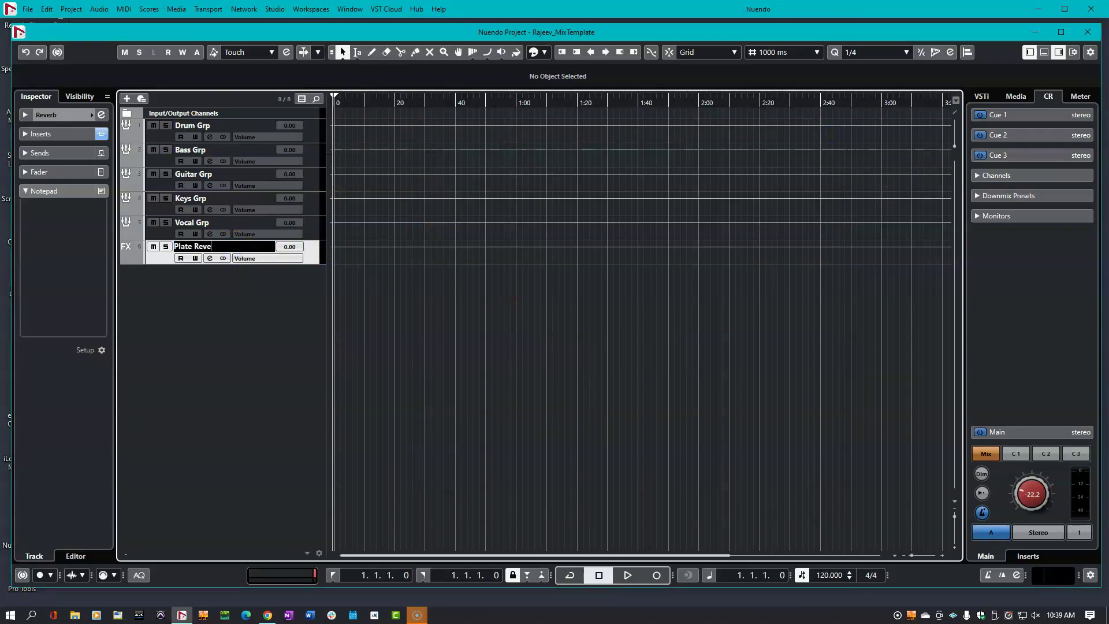
pyautogui.press('Return')
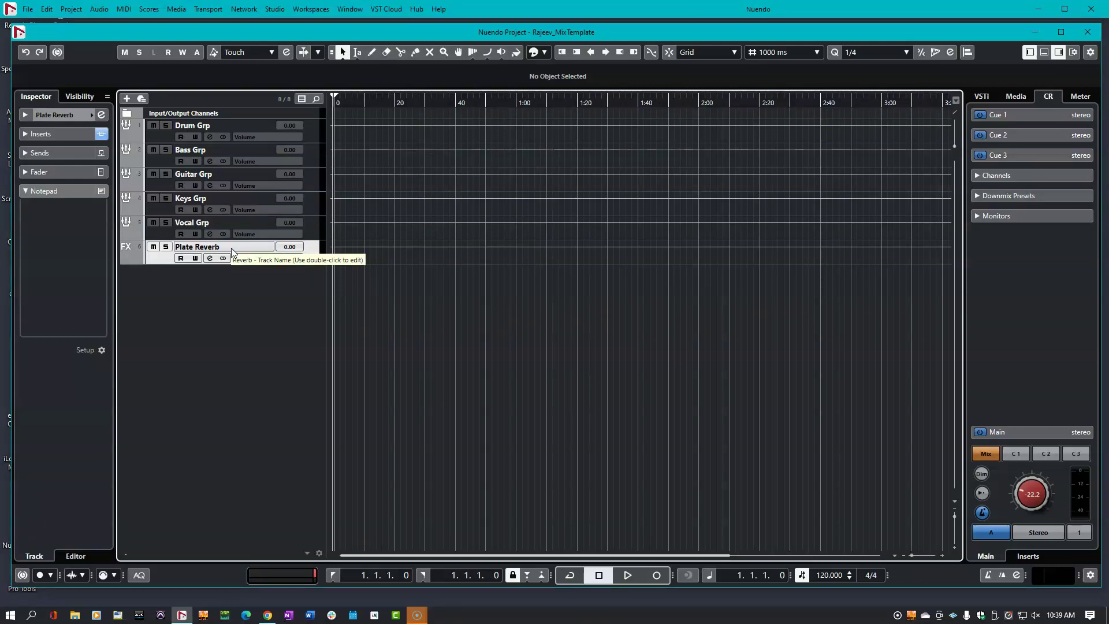
pyautogui.click(234, 396)
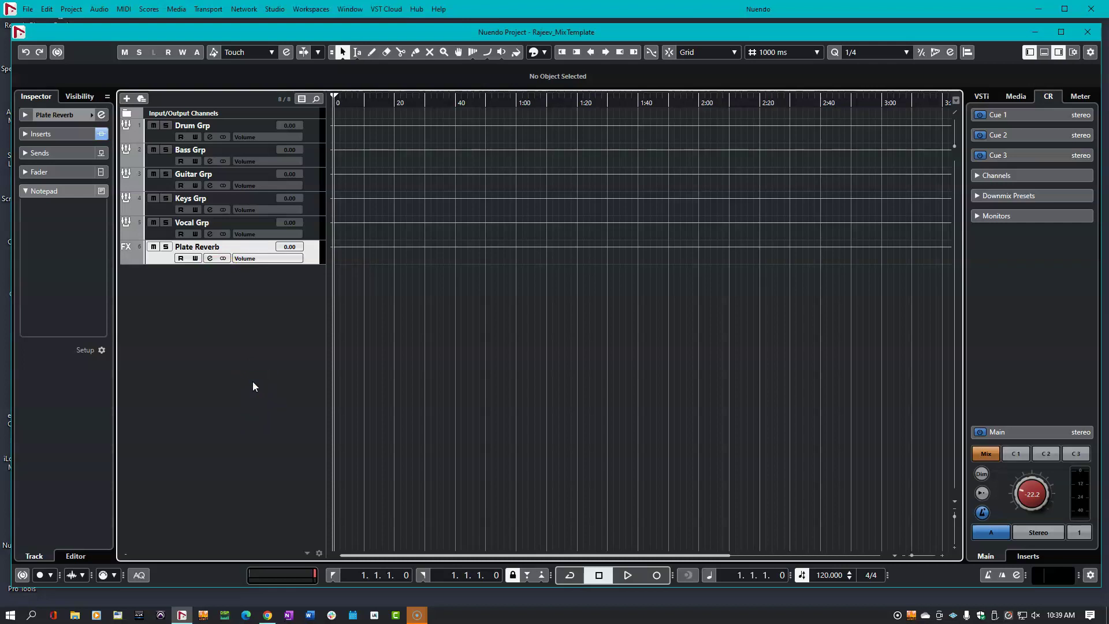
# Add a second effect track using REVerence, named reverb
pyautogui.click(71, 9)
pyautogui.click(75, 24)
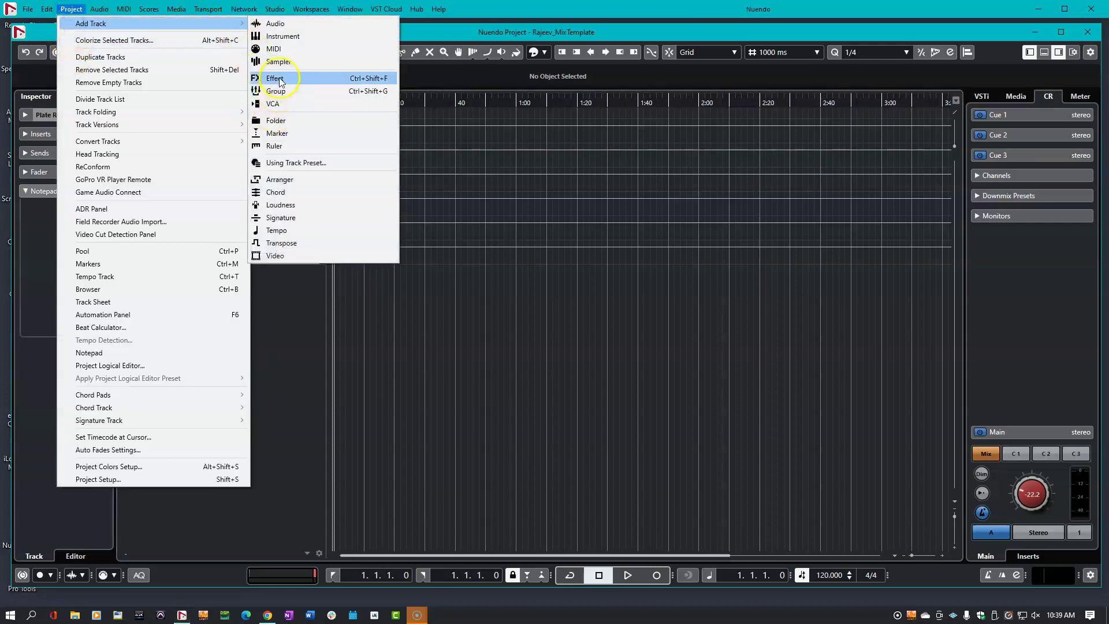
pyautogui.click(282, 79)
pyautogui.click(543, 286)
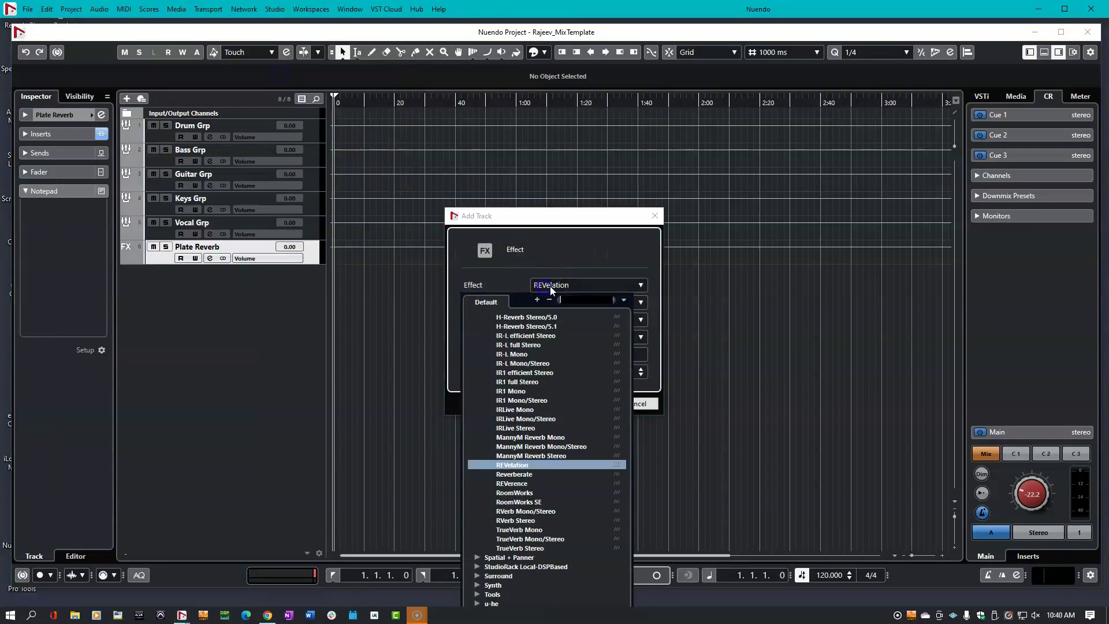
pyautogui.click(529, 484)
pyautogui.click(568, 355)
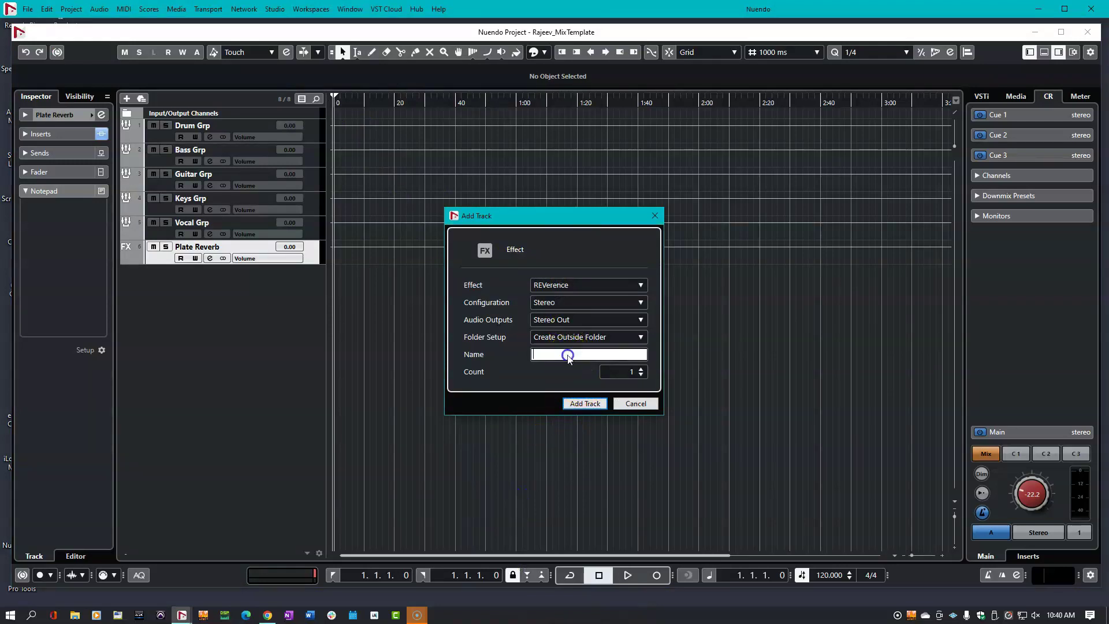
pyautogui.write('reverb')
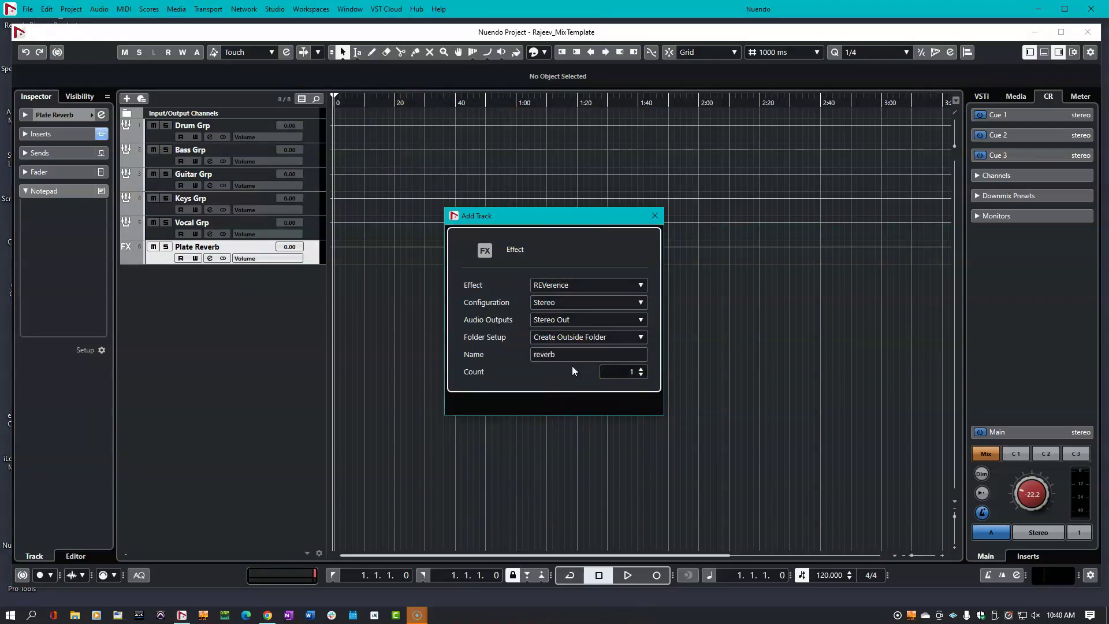
pyautogui.press('Return')
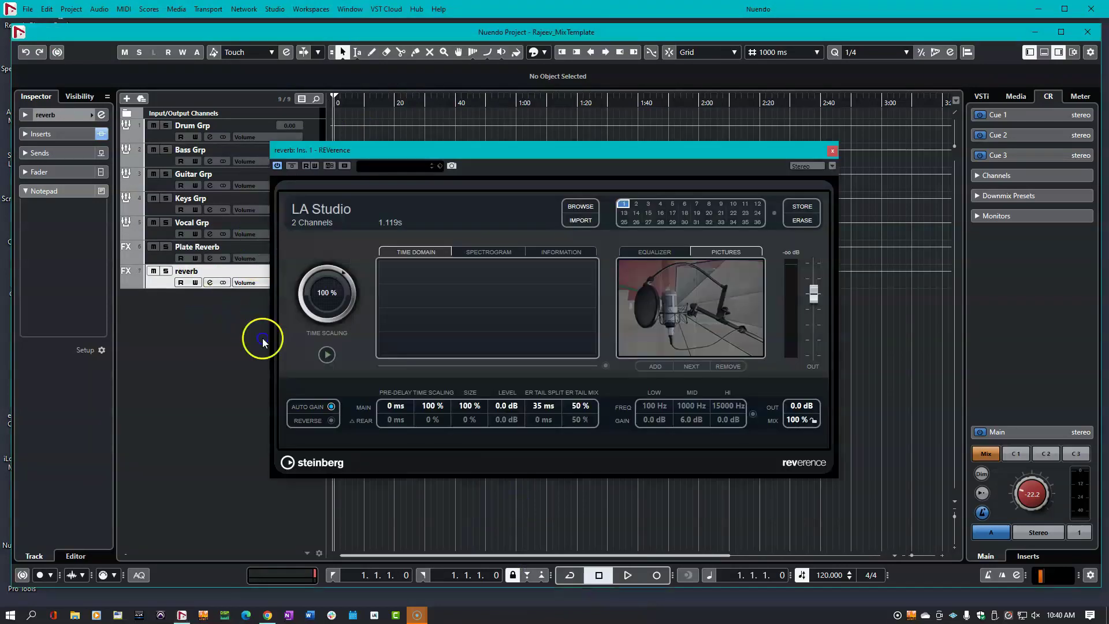
# Load the Small Hall preset in REVerence and close the plug-in window
pyautogui.click(393, 169)
pyautogui.scroll(-8, 435, 317)
pyautogui.scroll(-10, 434, 315)
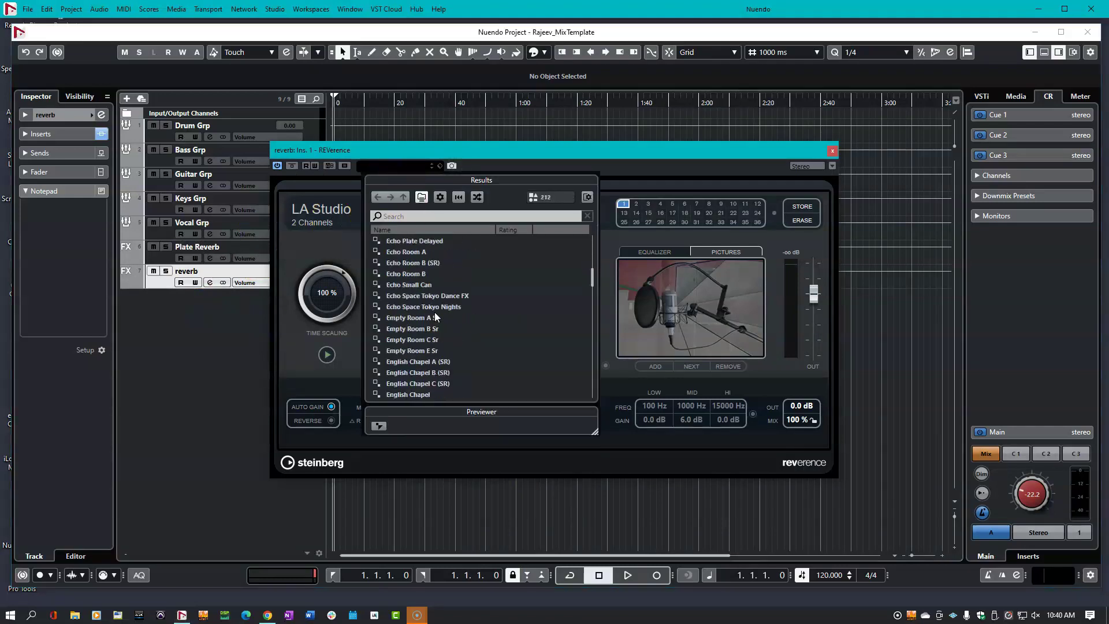
pyautogui.scroll(-6, 435, 313)
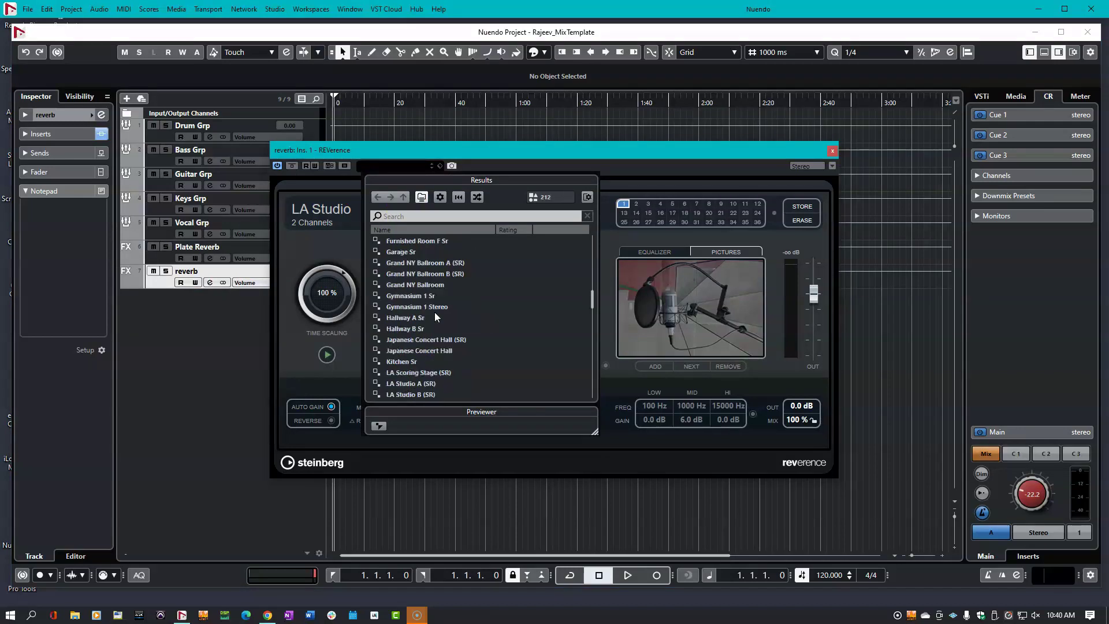
pyautogui.scroll(-10, 435, 315)
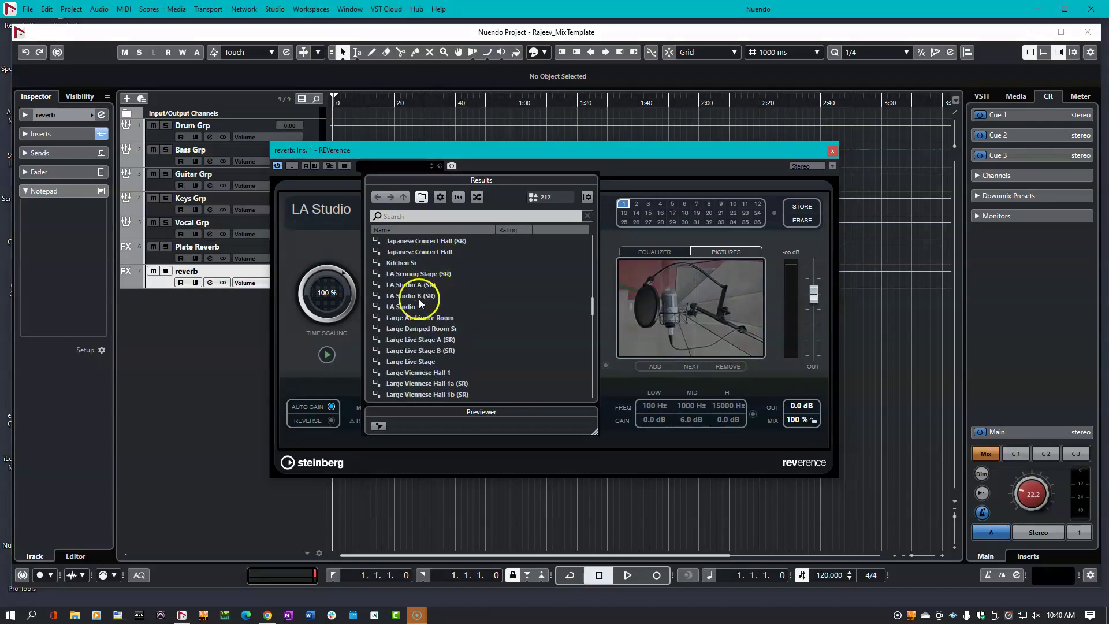
pyautogui.scroll(-10, 422, 311)
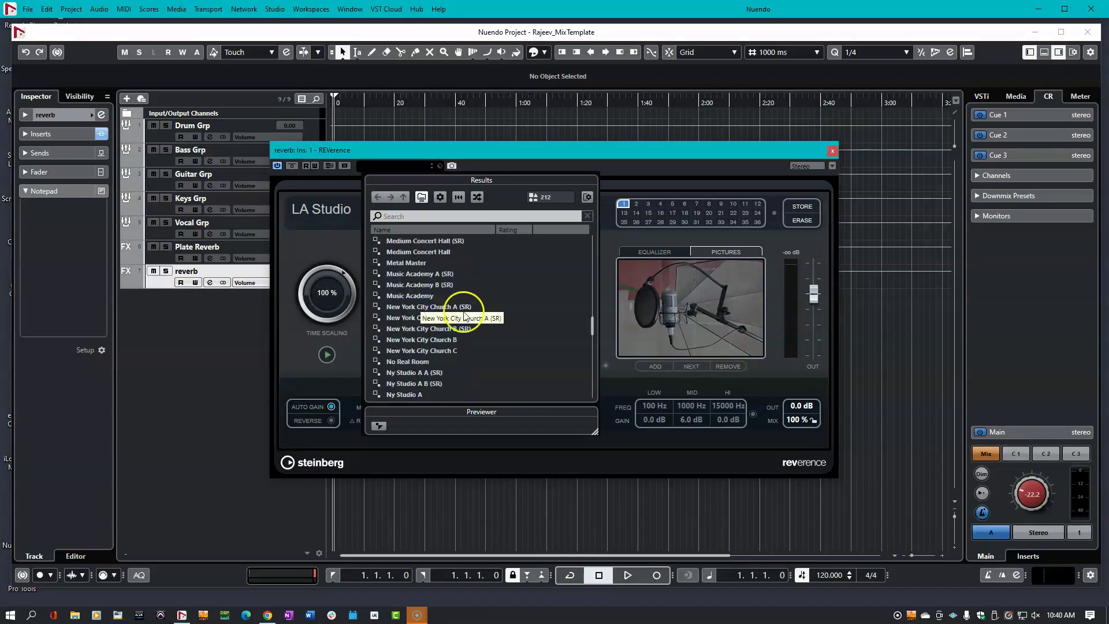
pyautogui.scroll(-10, 450, 356)
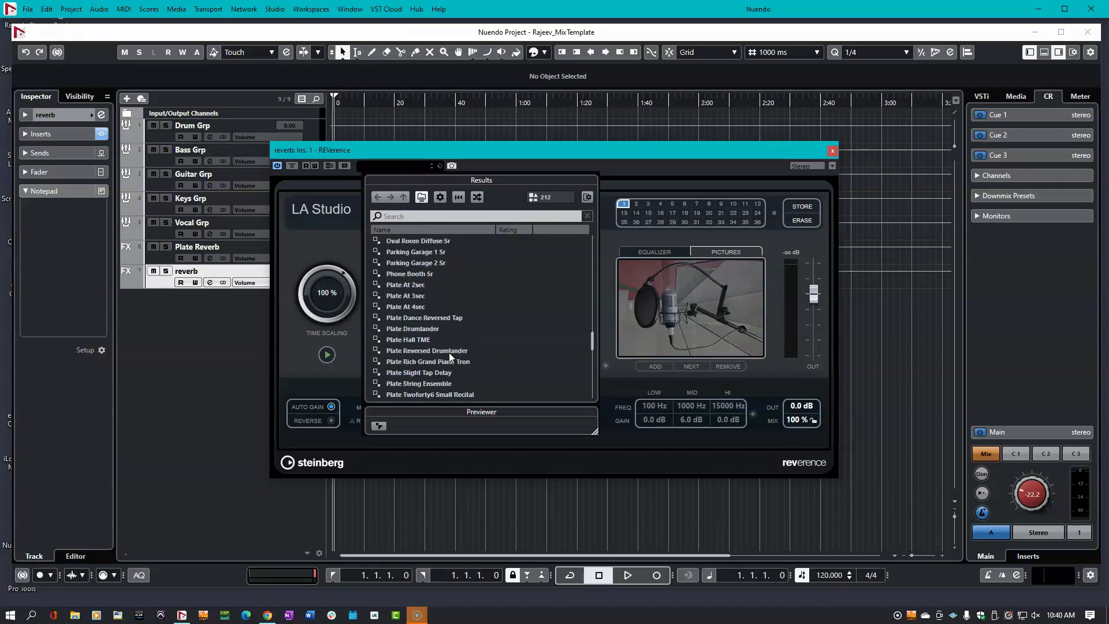
pyautogui.scroll(-5, 449, 353)
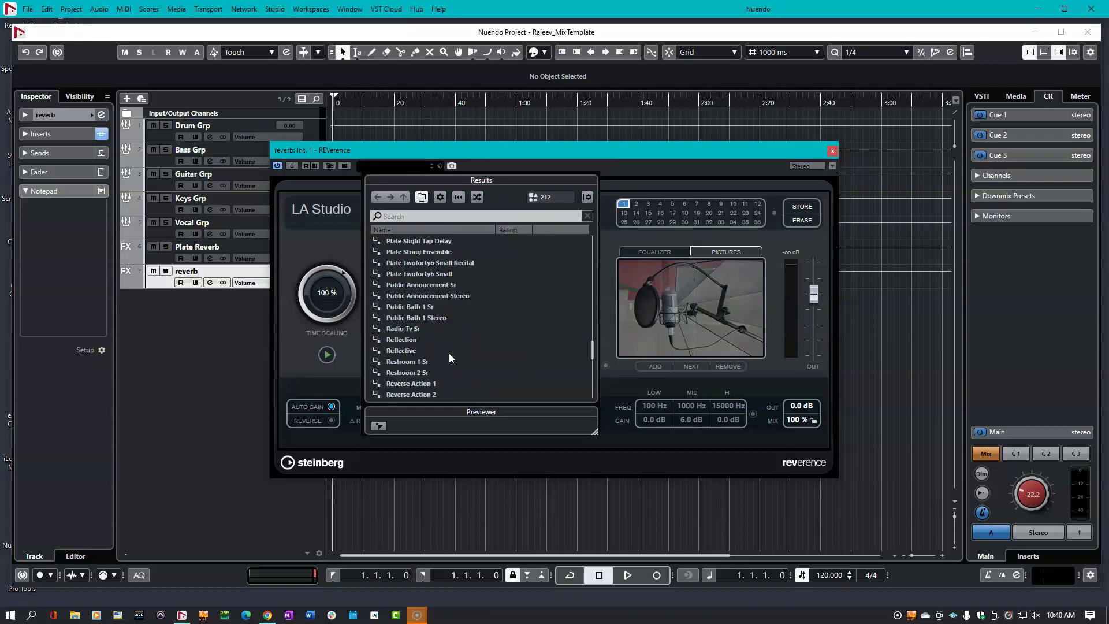
pyautogui.scroll(-3, 437, 331)
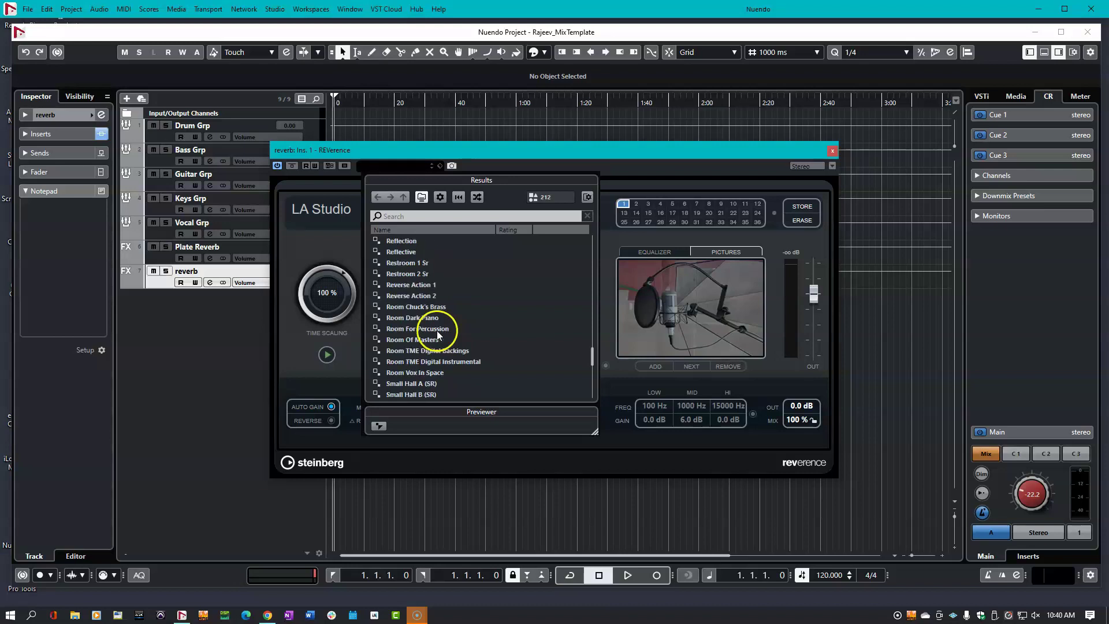
pyautogui.click(412, 373)
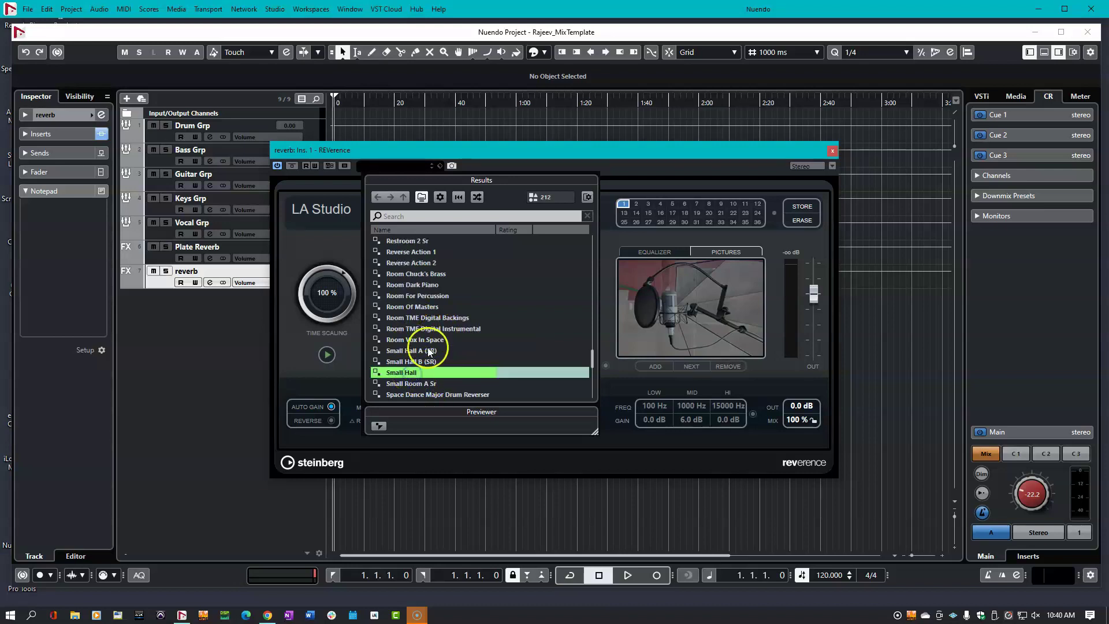
pyautogui.click(648, 166)
pyautogui.click(832, 150)
# Rename the reverb track to Small Hall
pyautogui.click(149, 266)
pyautogui.doubleClick(178, 271)
pyautogui.write('Small Hall')
pyautogui.press('Return')
pyautogui.click(26, 14)
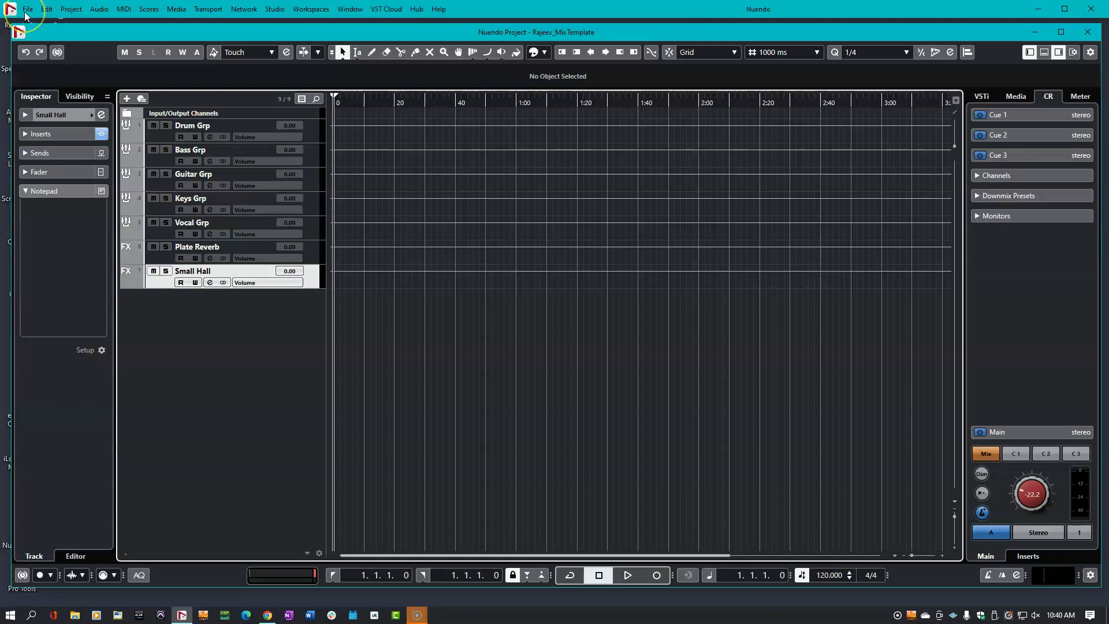
# Set up a new effect track with StereoDelay chosen from the Delay category
pyautogui.click(71, 9)
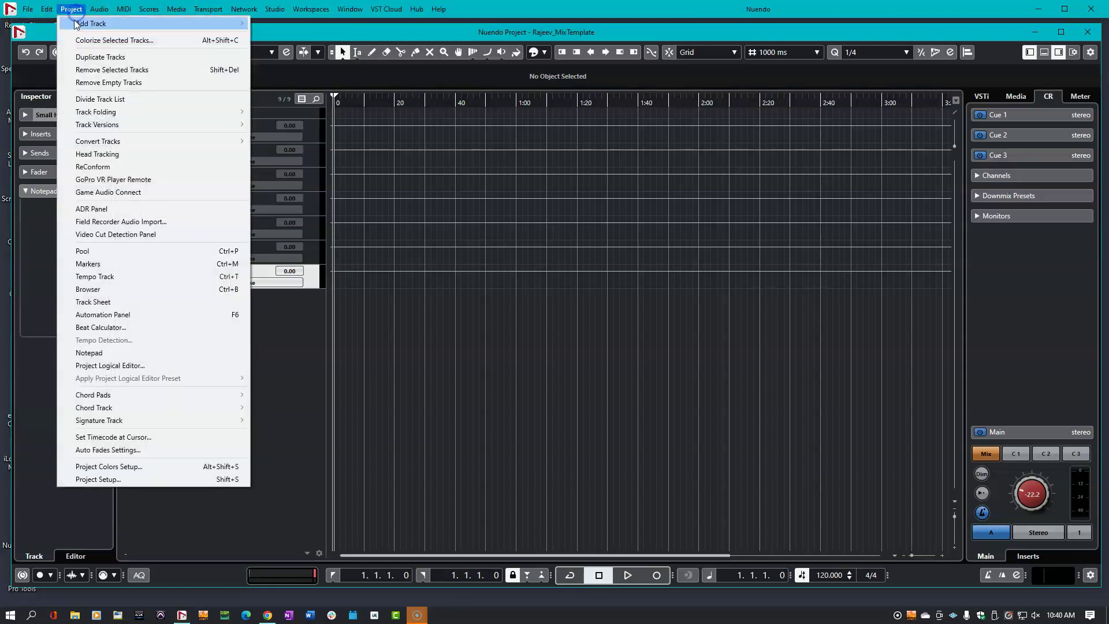
pyautogui.moveTo(75, 24)
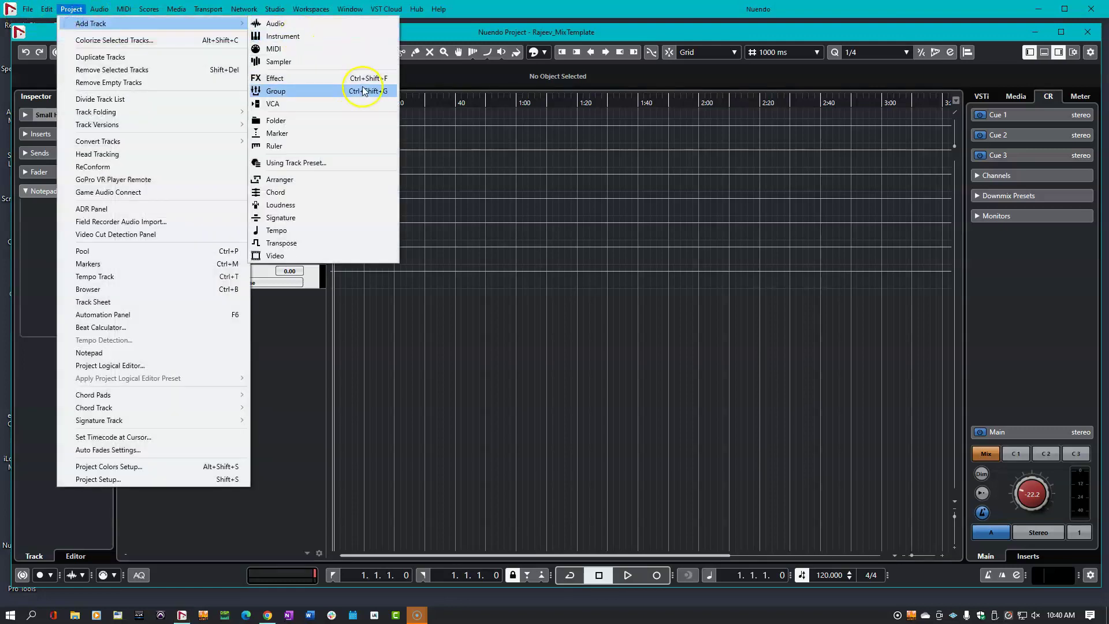
pyautogui.click(304, 368)
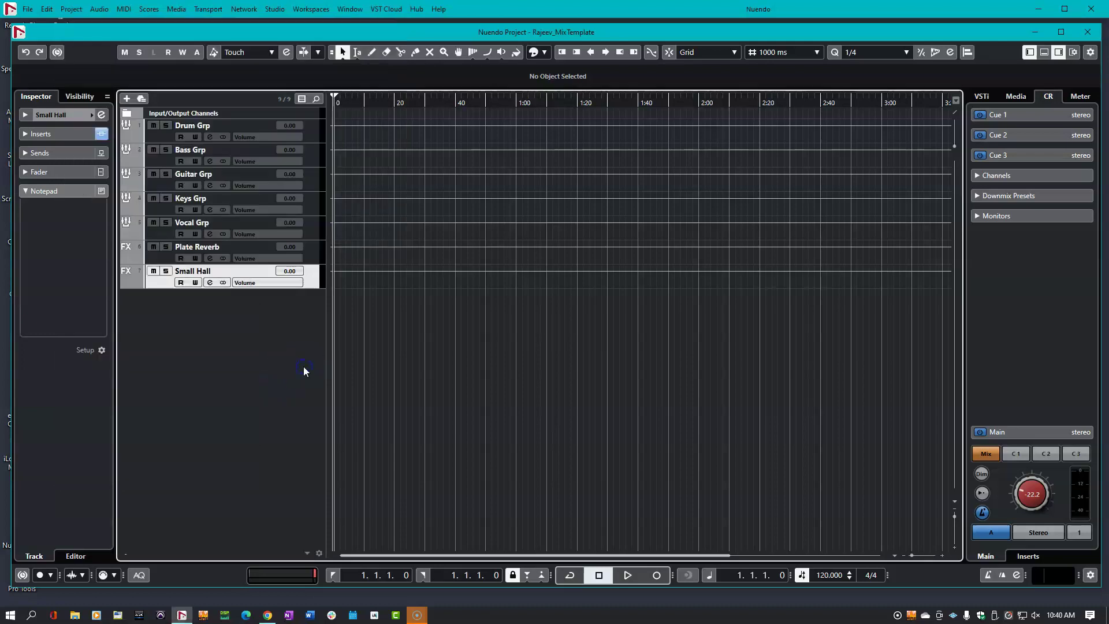
pyautogui.doubleClick(304, 368)
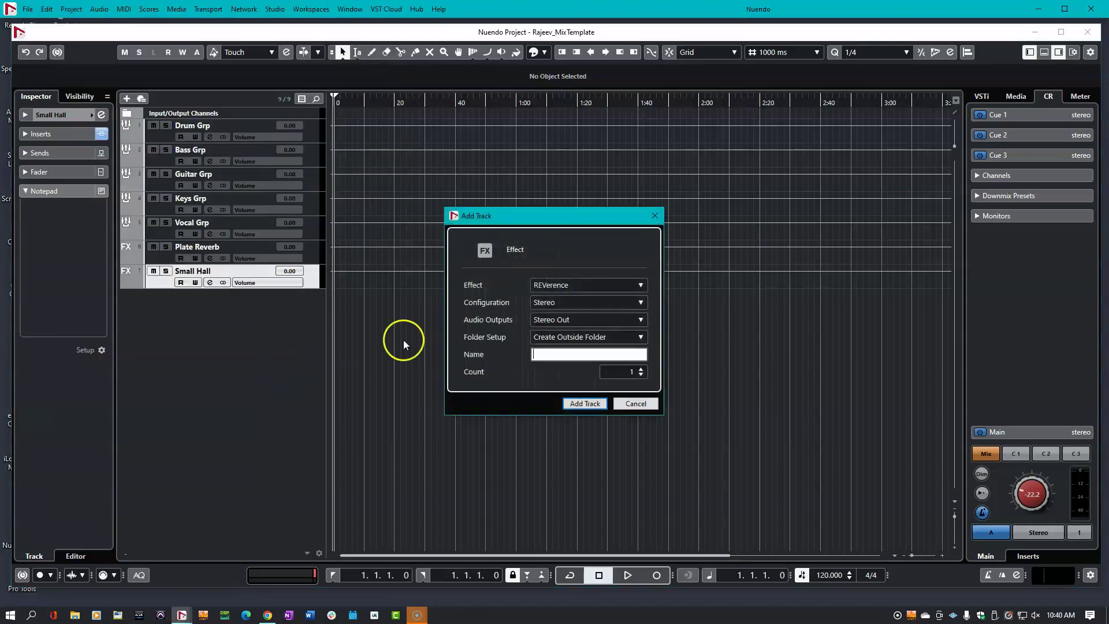
pyautogui.click(569, 283)
pyautogui.scroll(15, 599, 415)
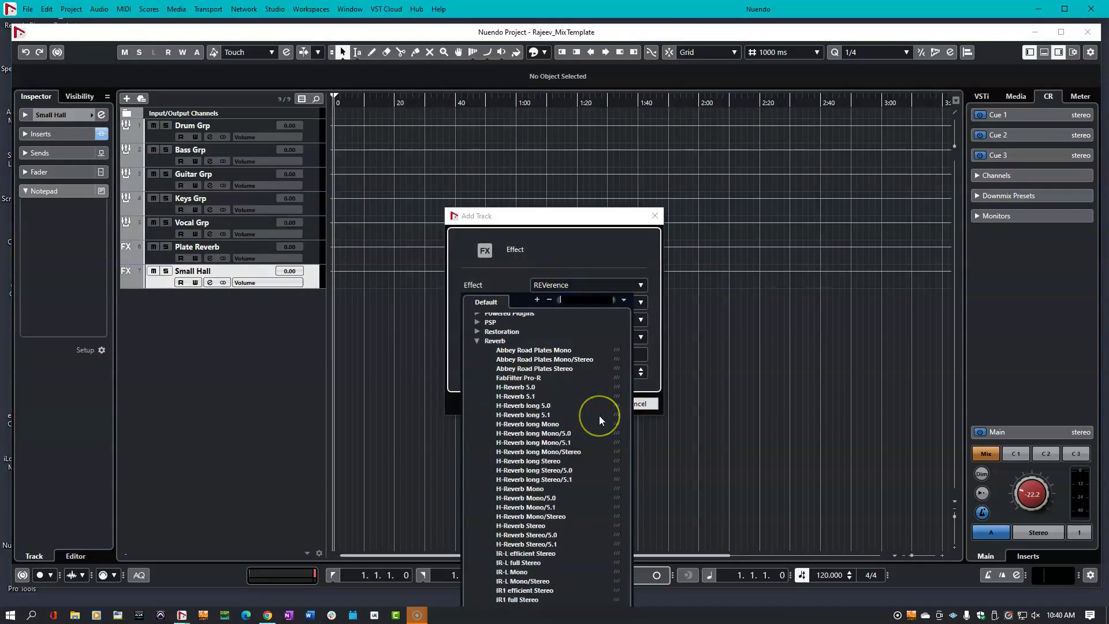
pyautogui.click(476, 478)
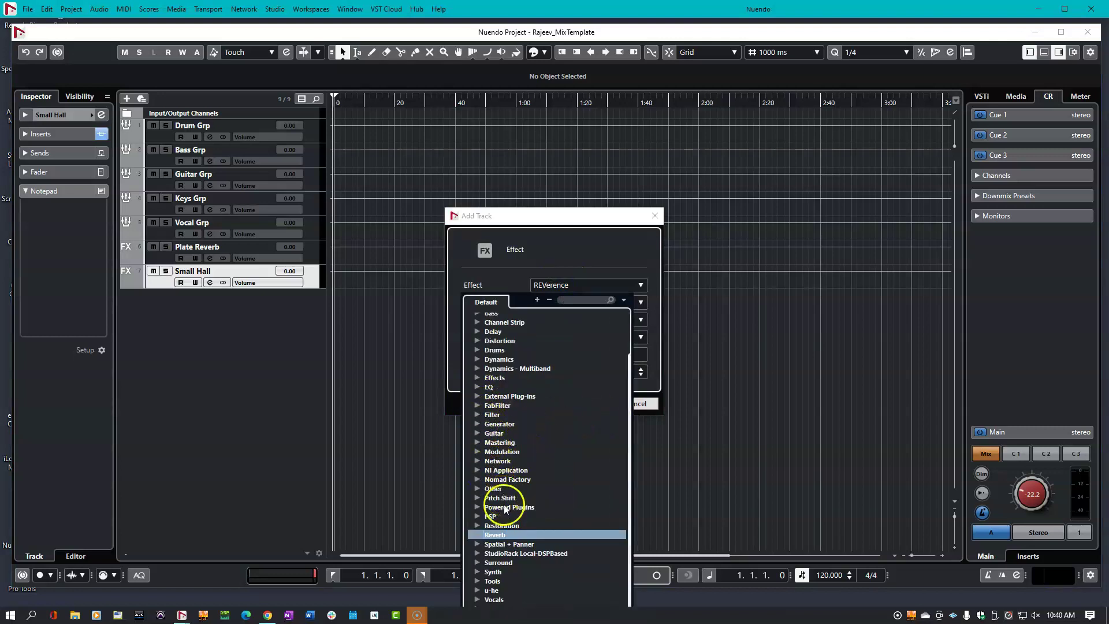
pyautogui.click(478, 331)
pyautogui.click(492, 441)
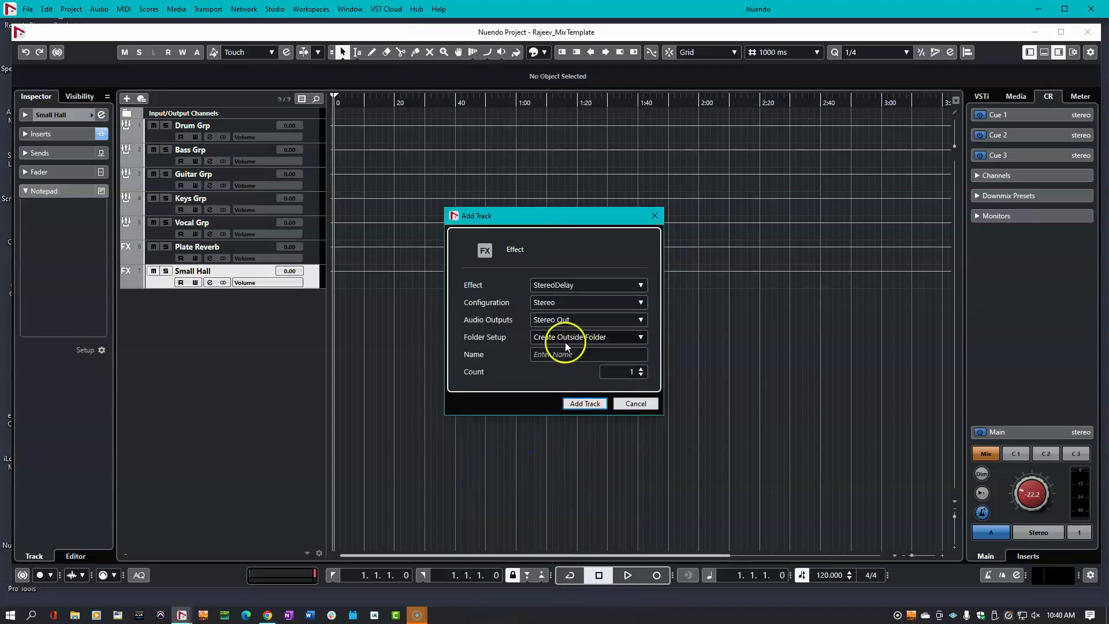
pyautogui.click(579, 402)
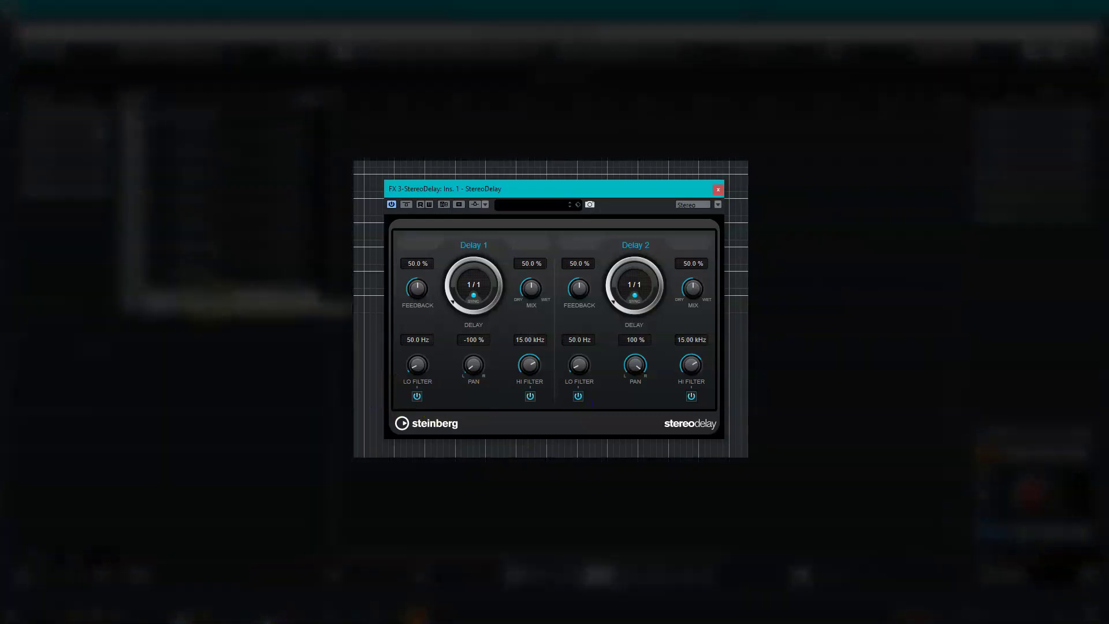
# Reposition the StereoDelay window and browse its presets without choosing one
pyautogui.click(503, 230)
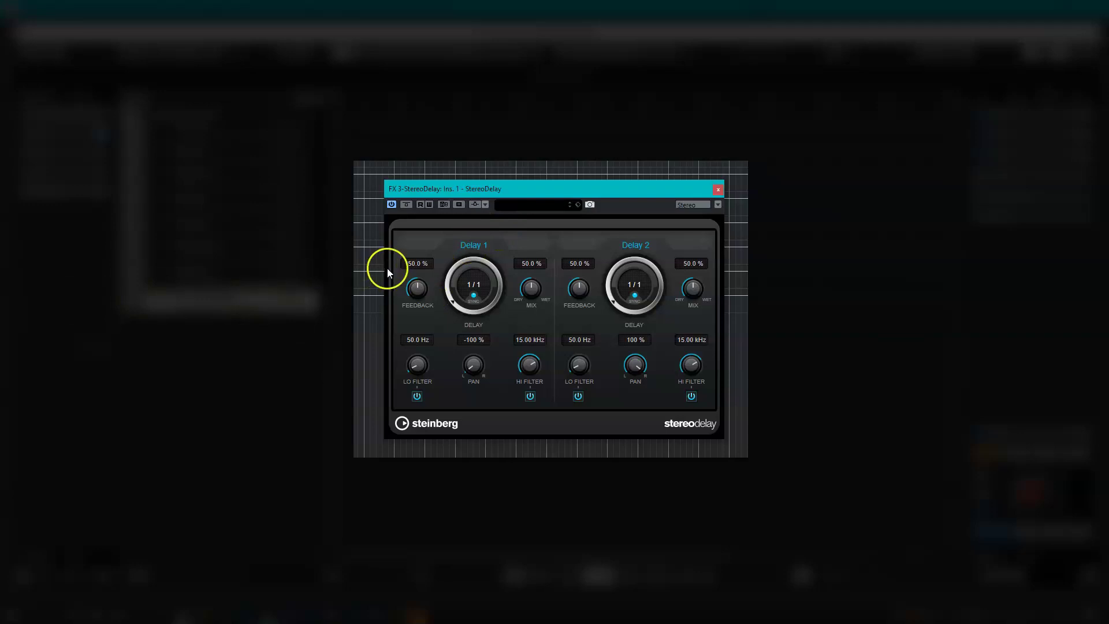
pyautogui.moveTo(479, 195); pyautogui.dragTo(496, 211)
pyautogui.click(538, 197)
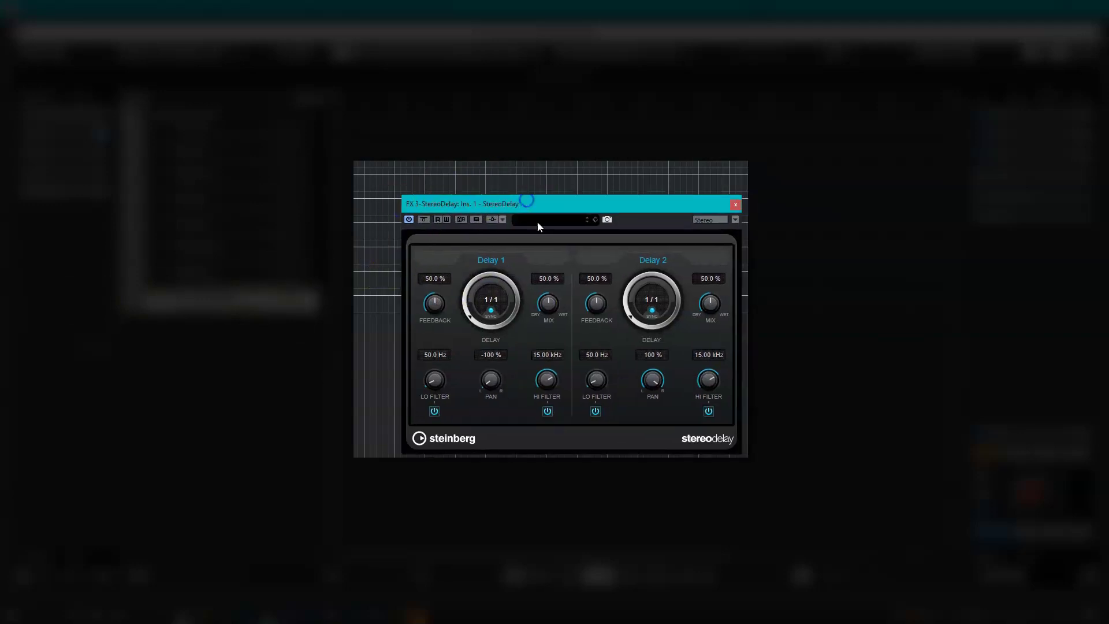
pyautogui.click(539, 222)
pyautogui.click(548, 265)
# Set both StereoDelay delays to 1/4, feedback to 0% and mix to 100%
pyautogui.click(496, 312)
pyautogui.moveTo(496, 312); pyautogui.dragTo(470, 307)
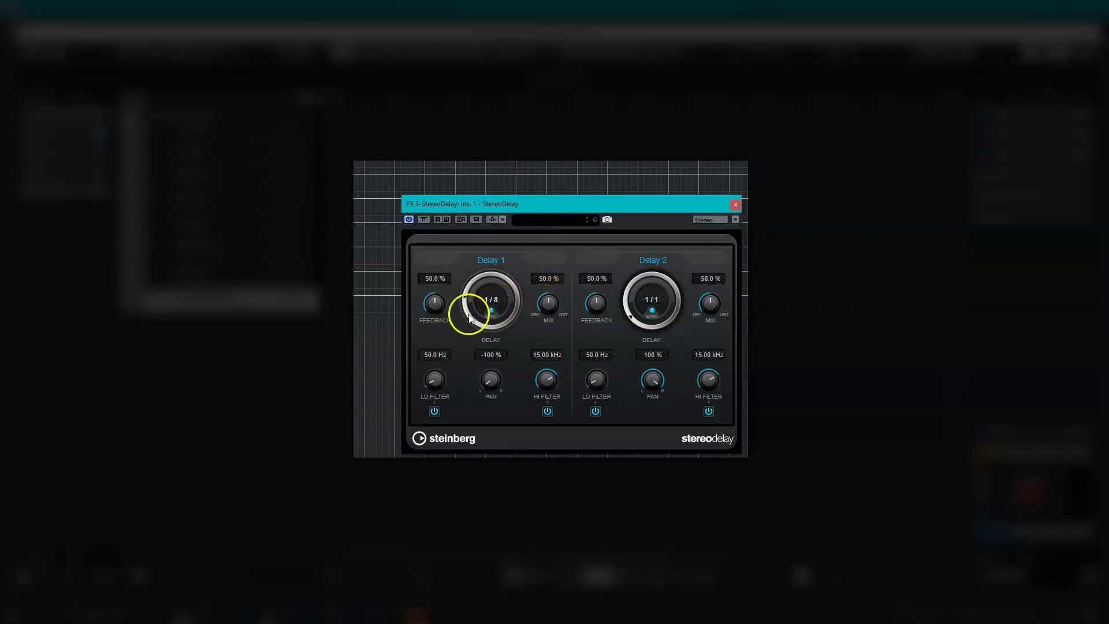
pyautogui.moveTo(658, 303); pyautogui.dragTo(632, 304)
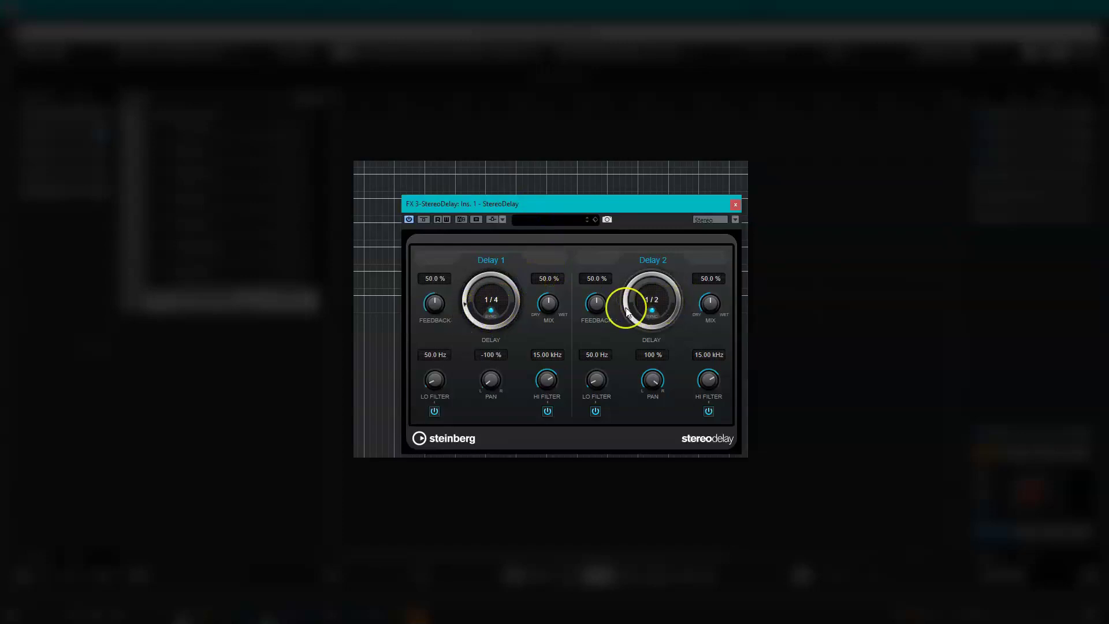
pyautogui.moveTo(710, 304); pyautogui.dragTo(719, 307)
pyautogui.moveTo(597, 304); pyautogui.dragTo(612, 341)
pyautogui.click(470, 310)
pyautogui.moveTo(434, 303); pyautogui.dragTo(503, 356)
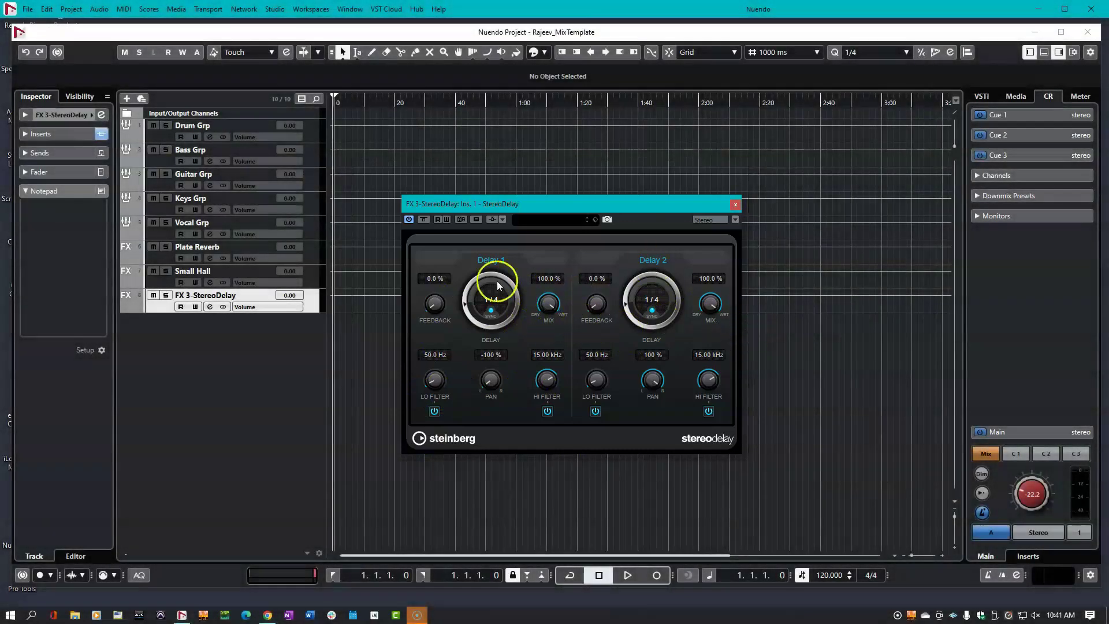
# Close the StereoDelay plugin window and rename the delay effect track to '1/4 Delay'
pyautogui.click(735, 206)
pyautogui.doubleClick(238, 295)
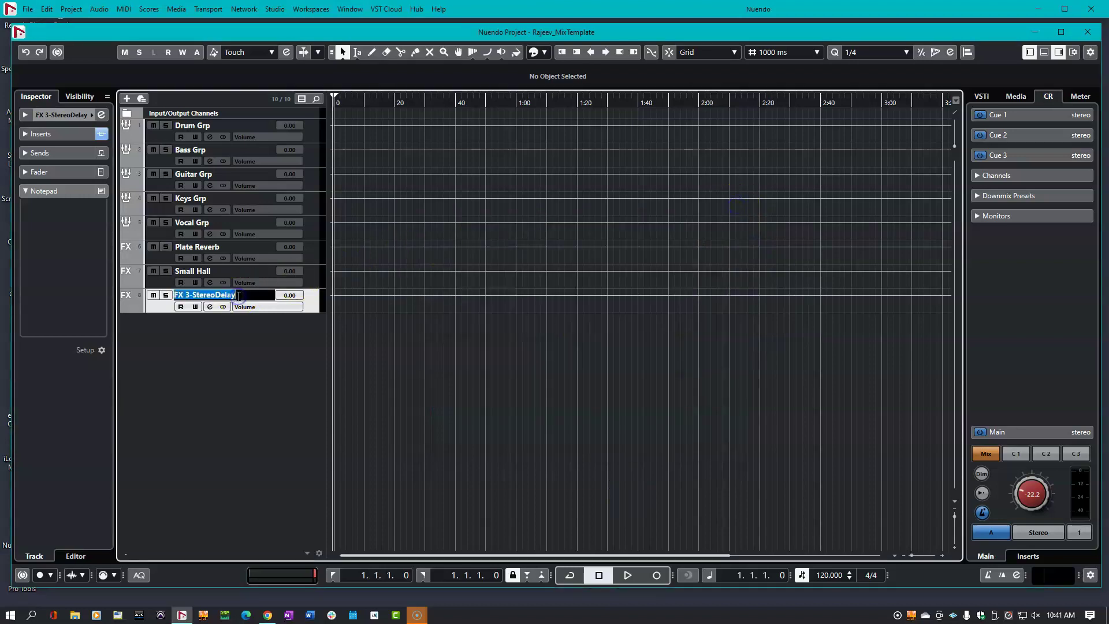
pyautogui.write('1/4 Delay')
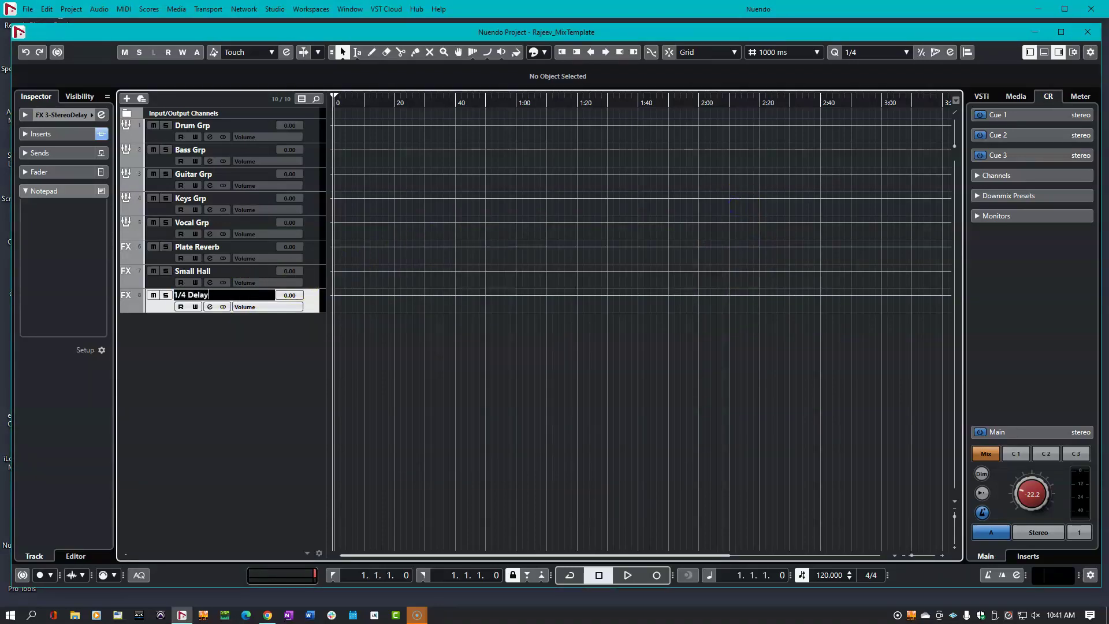
pyautogui.press('Return')
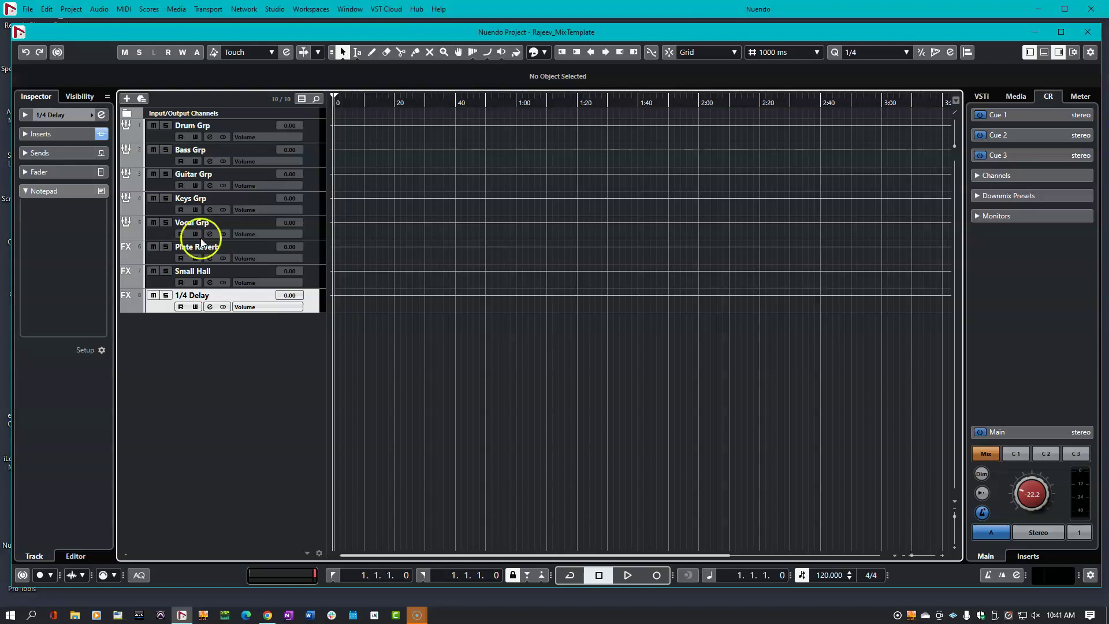
pyautogui.click(258, 126)
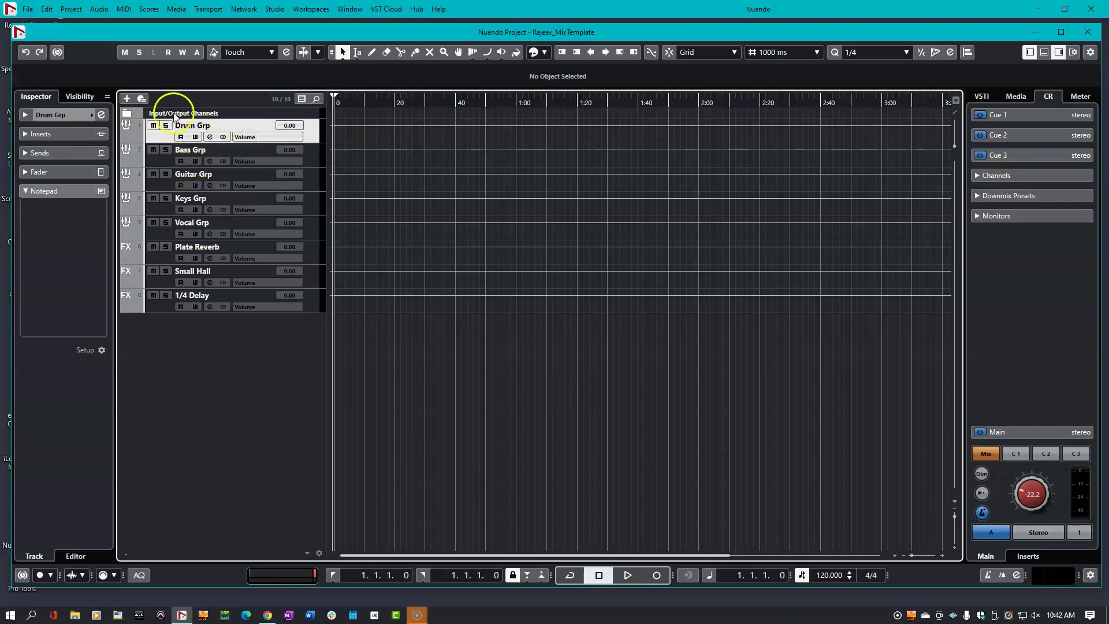
# Insert Tube Compressor in Drum Grp's first insert slot with its mix at 100%
pyautogui.click(39, 136)
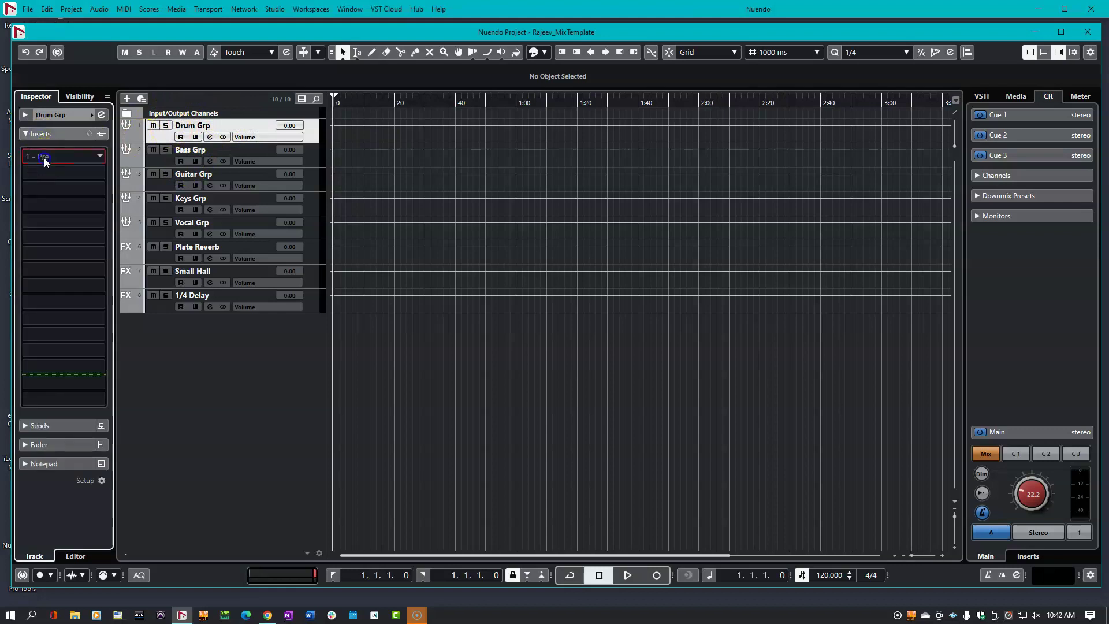
pyautogui.click(45, 156)
pyautogui.write('tube')
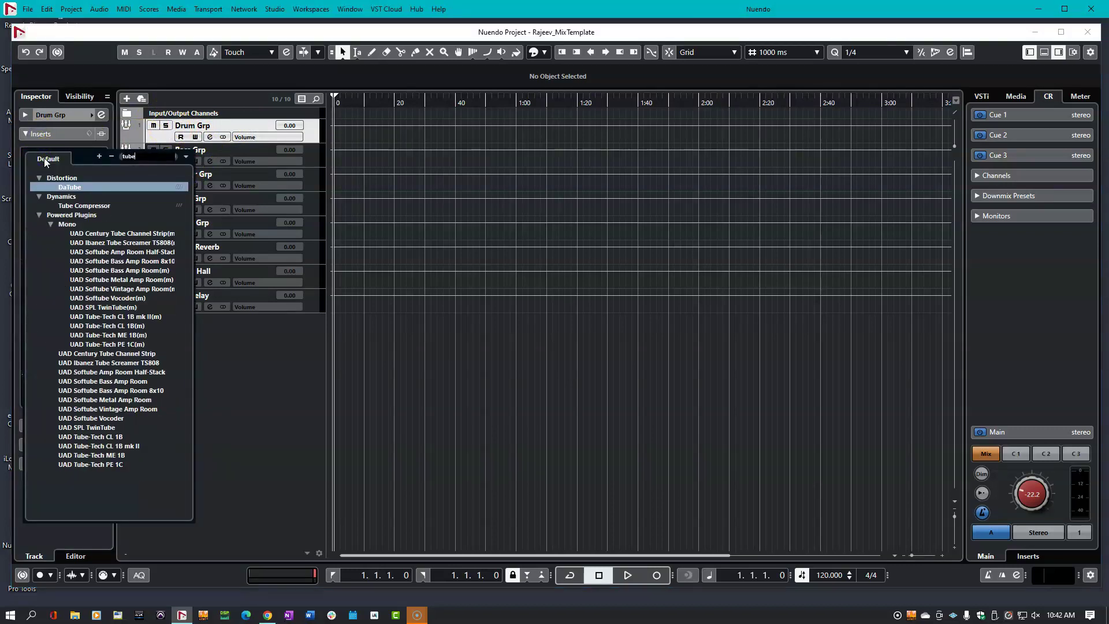
pyautogui.click(82, 205)
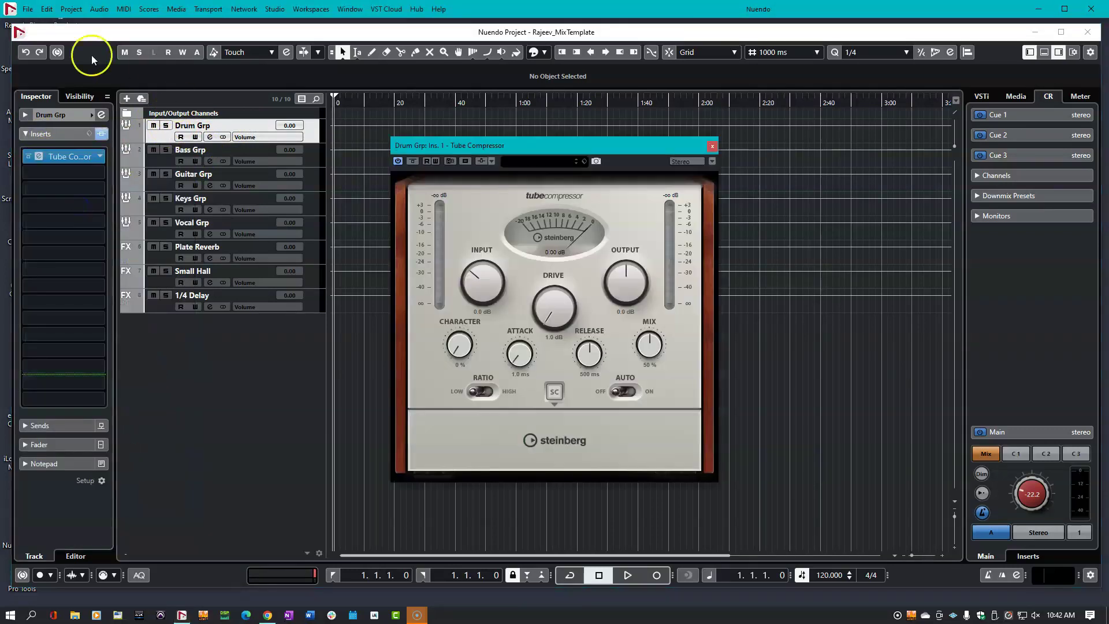
pyautogui.moveTo(649, 345); pyautogui.dragTo(640, 76)
pyautogui.click(711, 146)
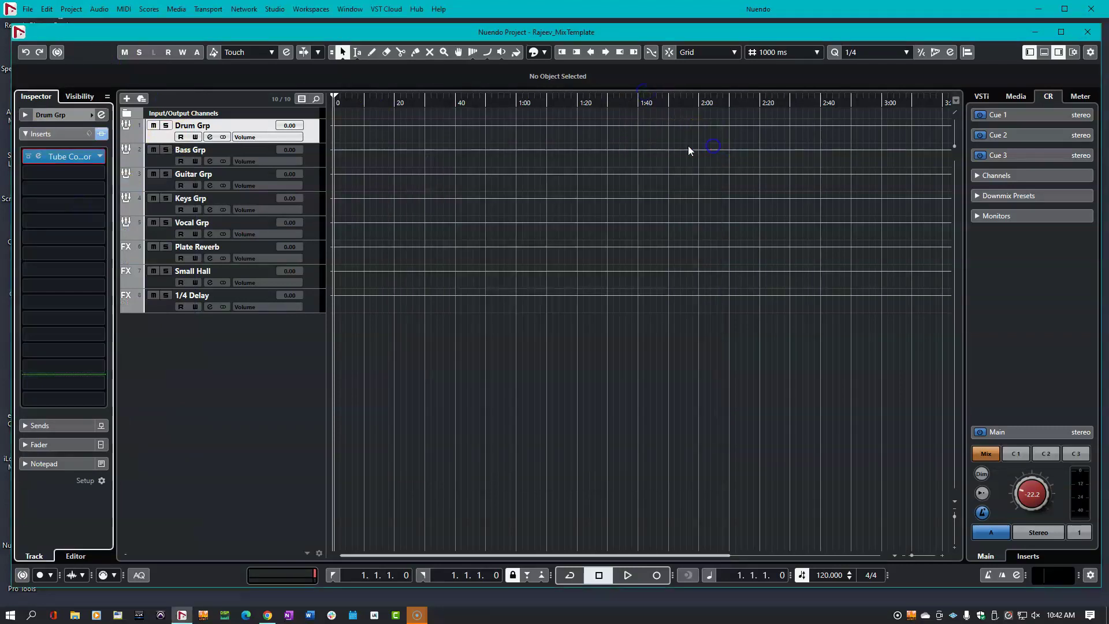
# Add StudioEQ from the EQ category as the second drum insert and bypass it
pyautogui.click(53, 174)
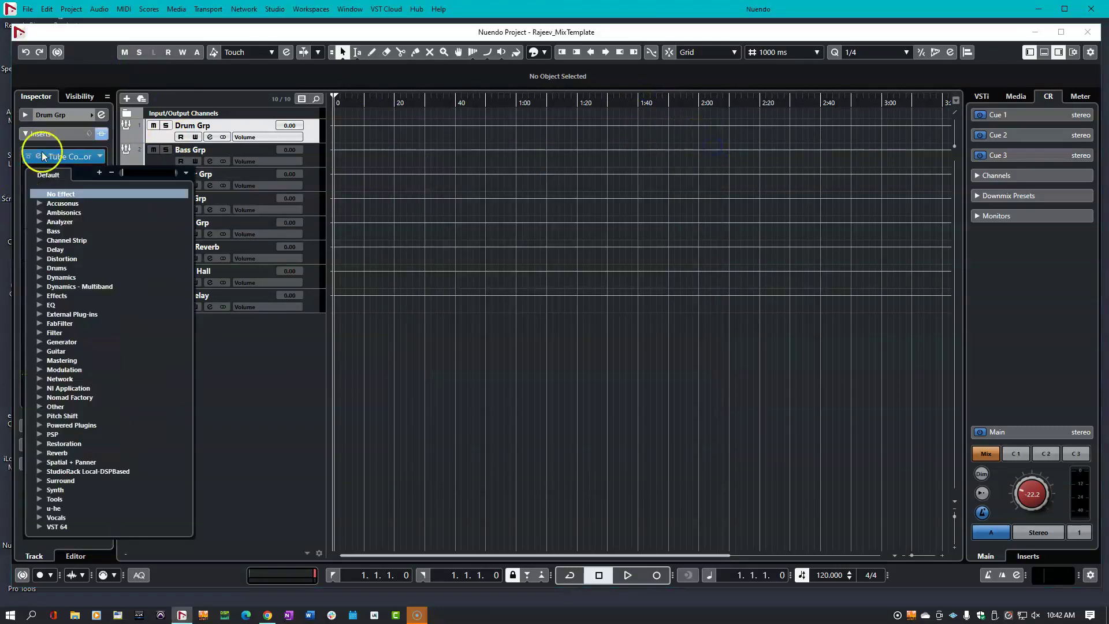
pyautogui.click(51, 305)
pyautogui.scroll(-12, 139, 414)
pyautogui.scroll(-10, 137, 428)
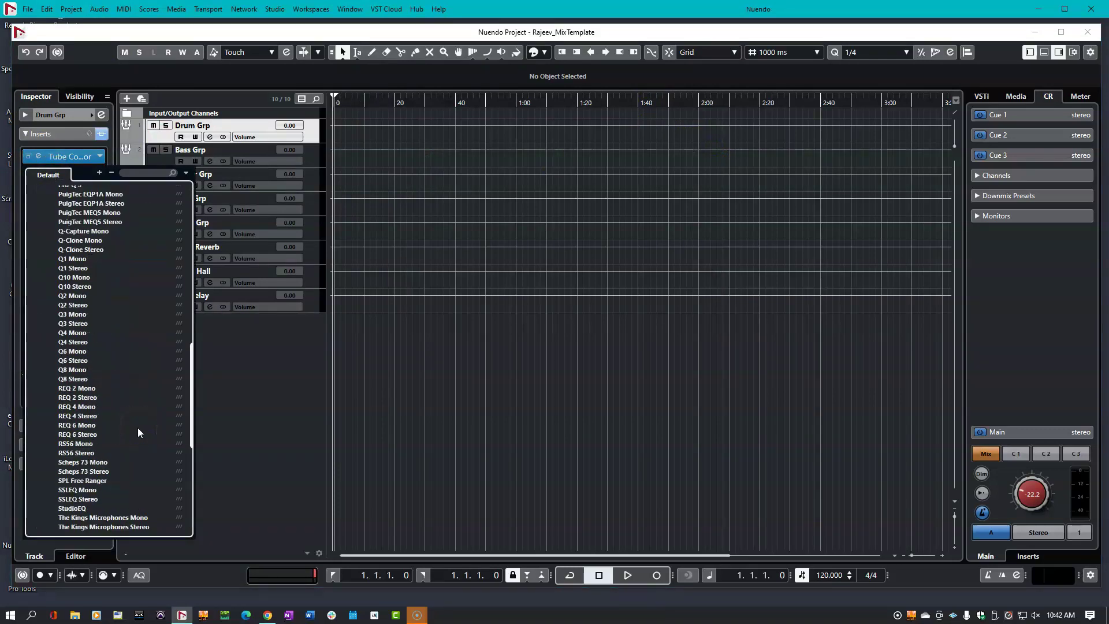
pyautogui.click(79, 418)
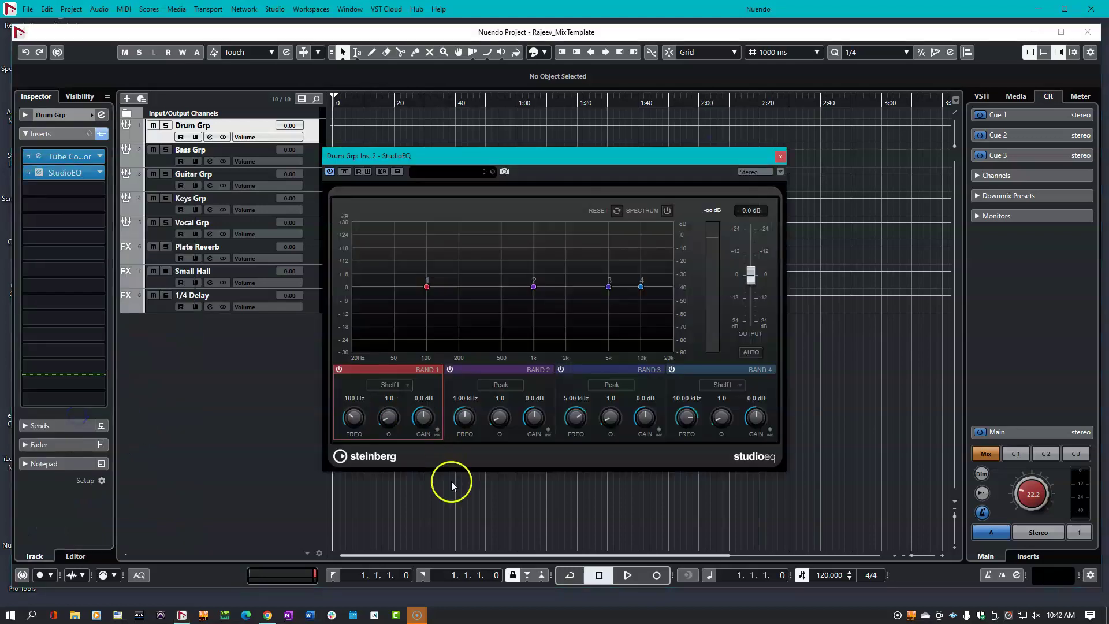
pyautogui.click(781, 156)
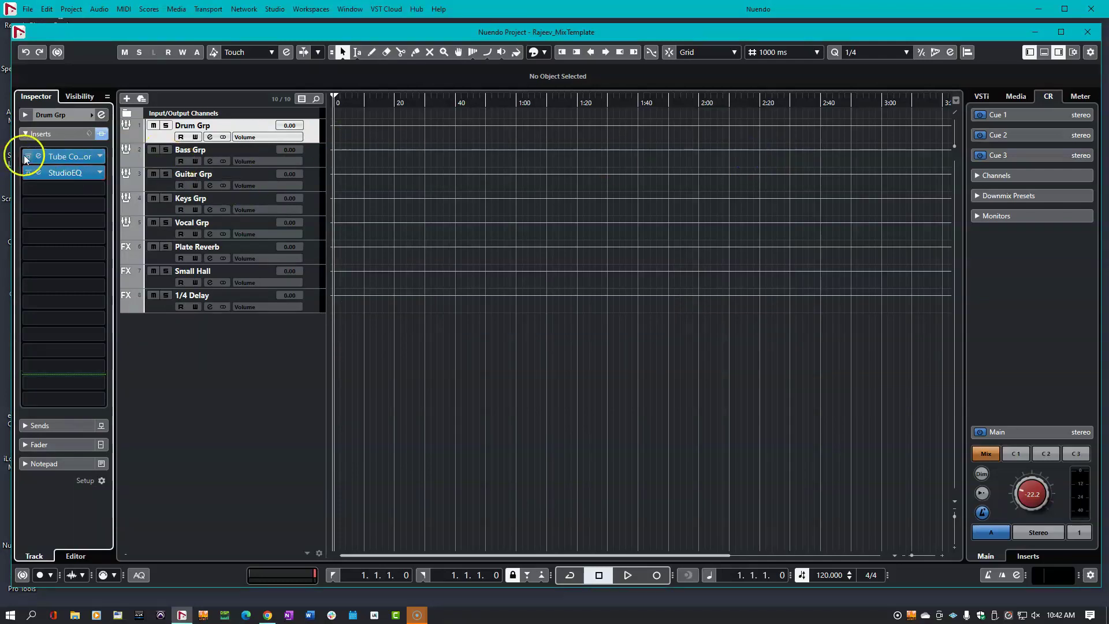
pyautogui.click(28, 172)
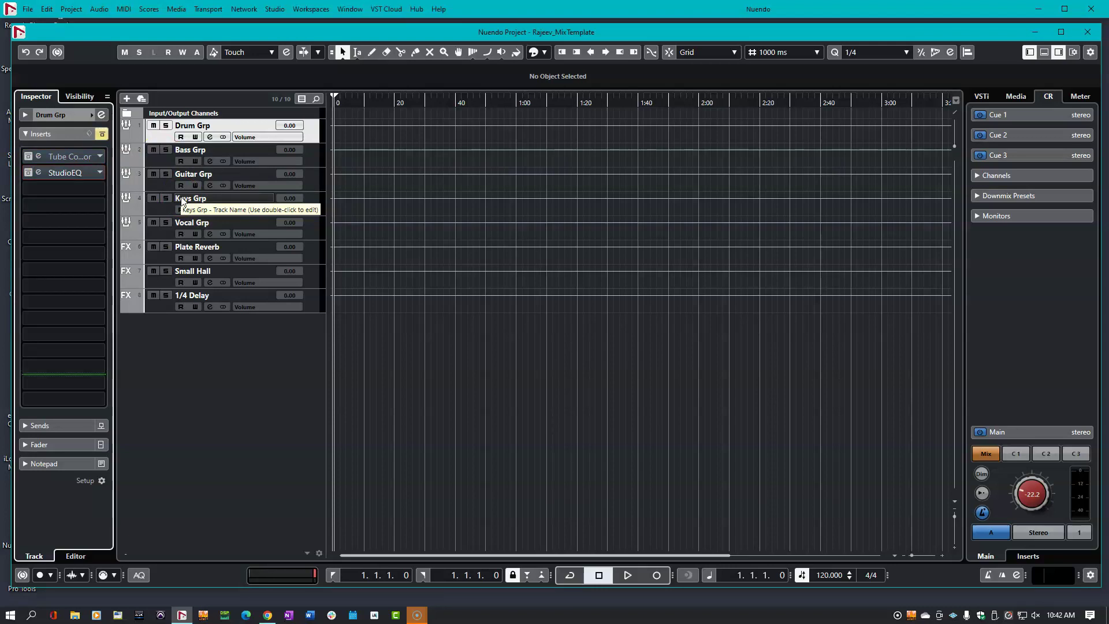
# Save the project as a new mix template under the project's name, selecting the Template Category attribute
pyautogui.click(28, 10)
pyautogui.click(65, 226)
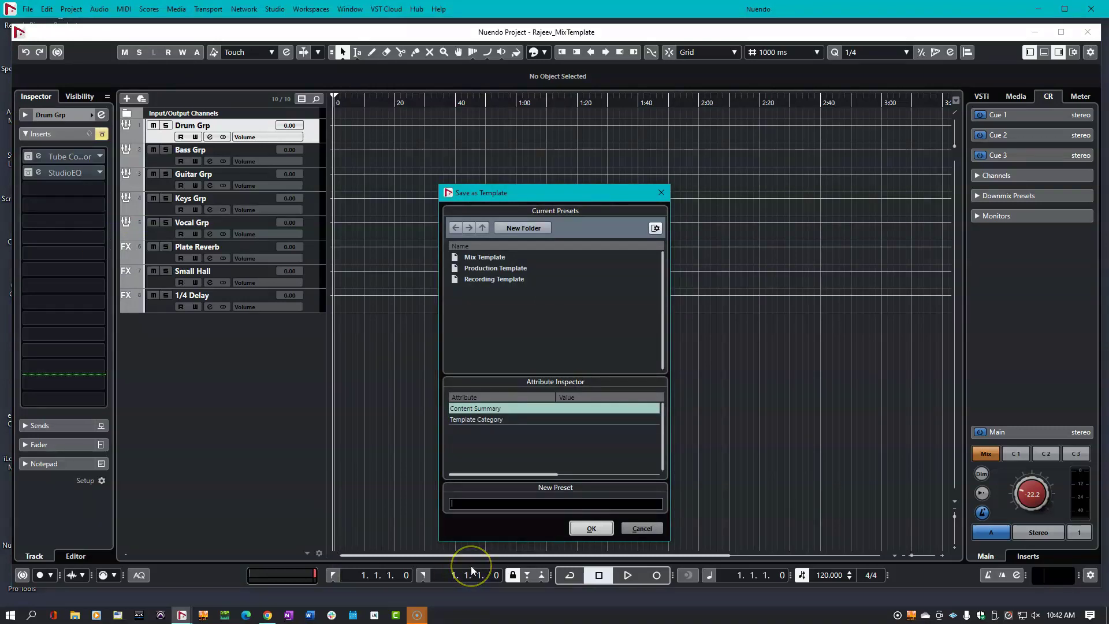
pyautogui.write('Rajeev_MixTemplate')
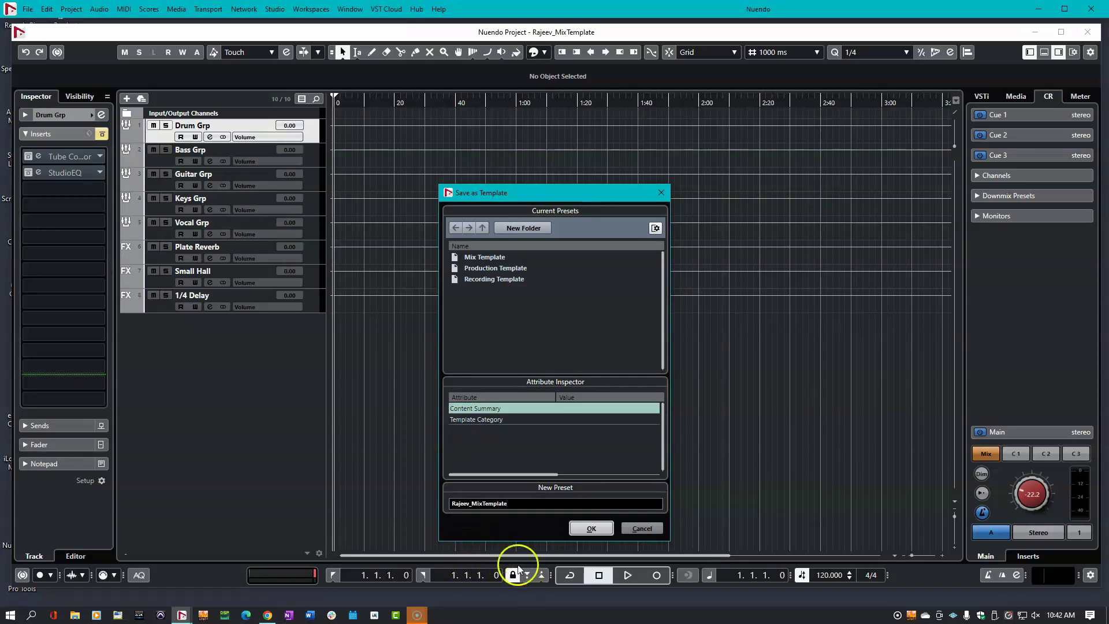
pyautogui.click(474, 421)
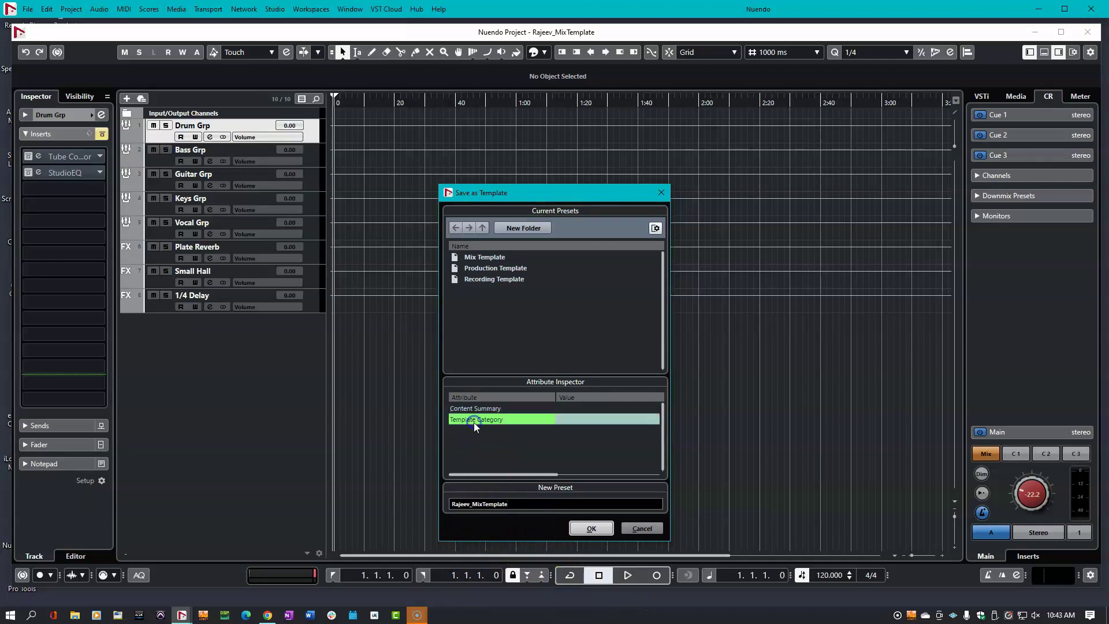
pyautogui.click(591, 529)
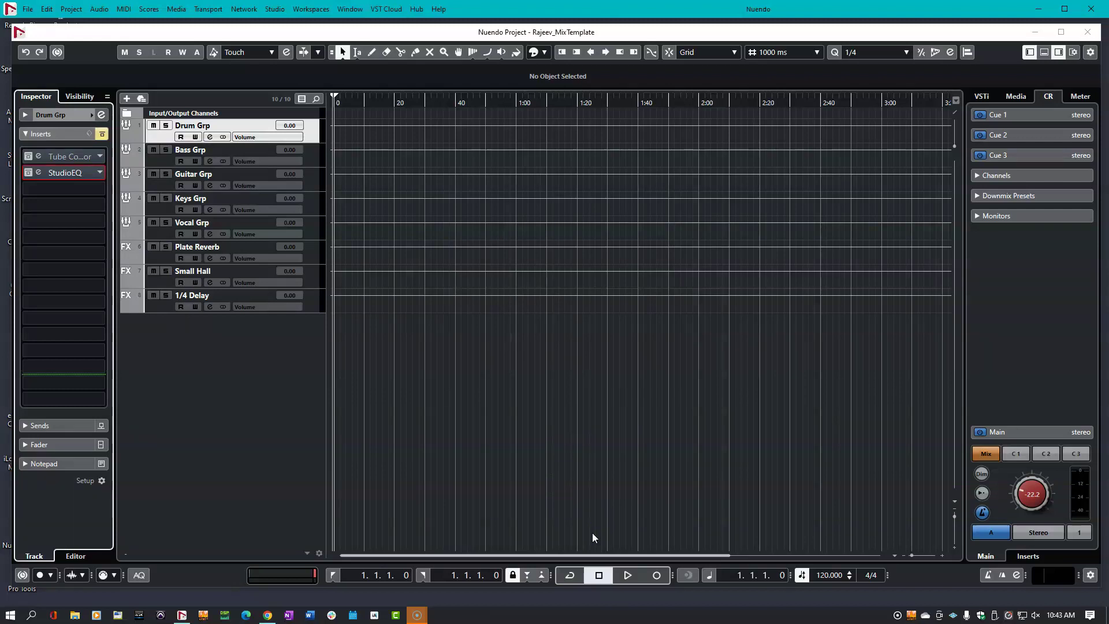
# Close the current project without saving changes
pyautogui.click(27, 8)
pyautogui.click(44, 75)
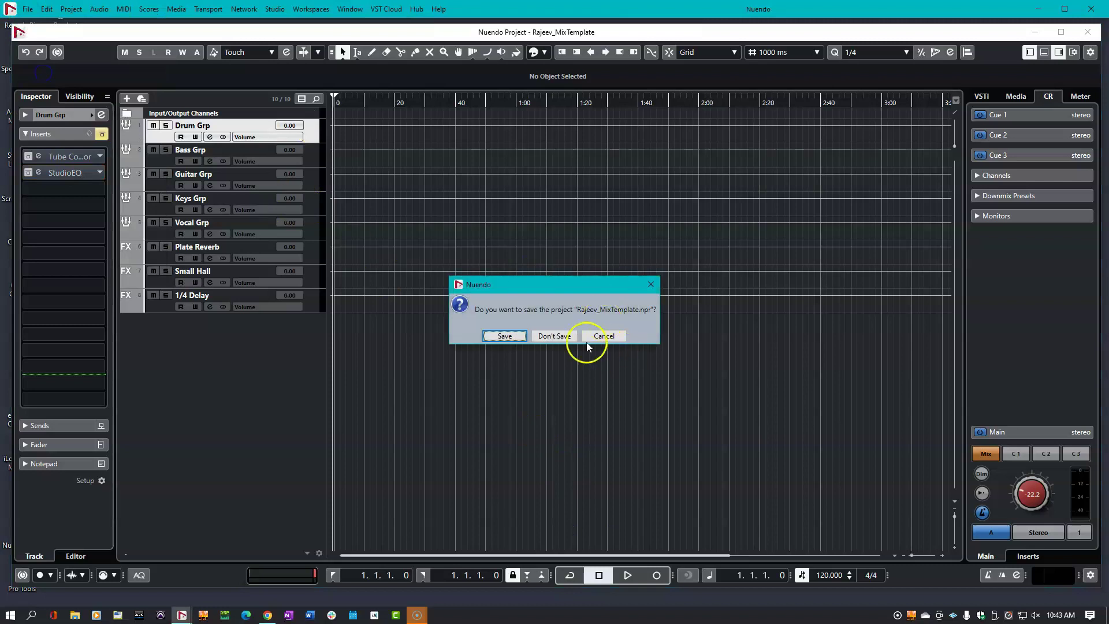
pyautogui.click(553, 337)
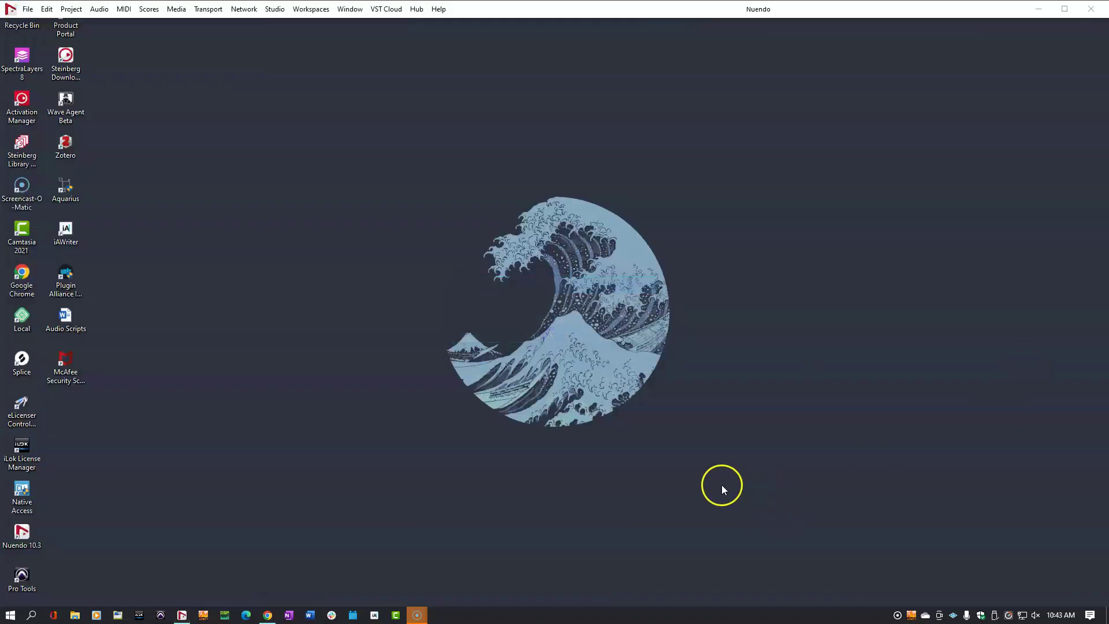
# Create a new project from the saved mix template and go up to the Sounds Sessions 2 folder
pyautogui.click(27, 9)
pyautogui.click(28, 9)
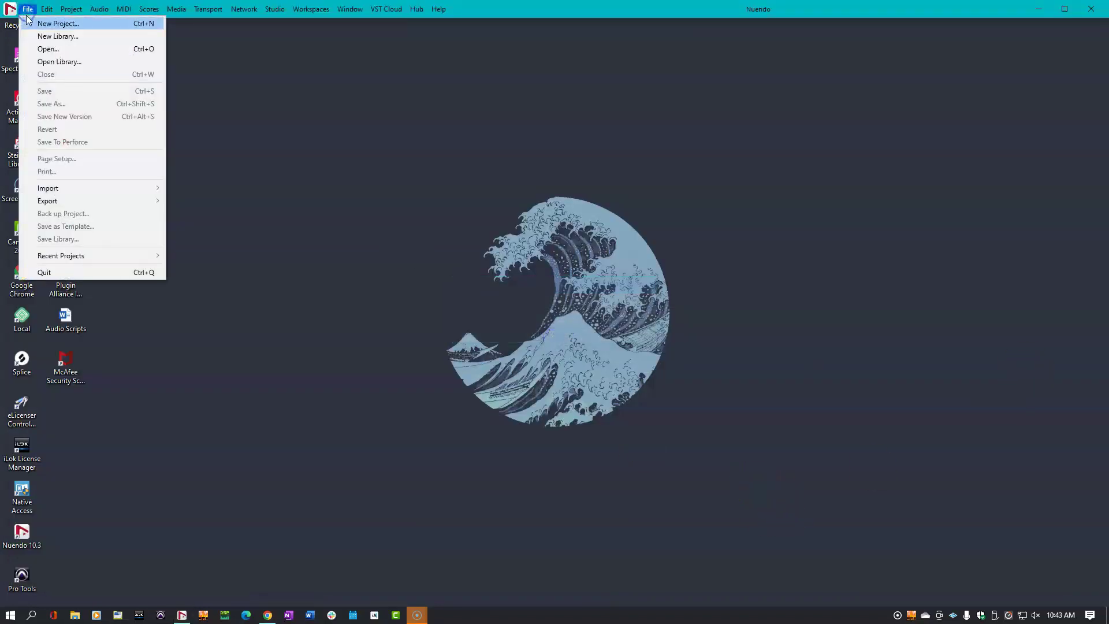
pyautogui.click(43, 24)
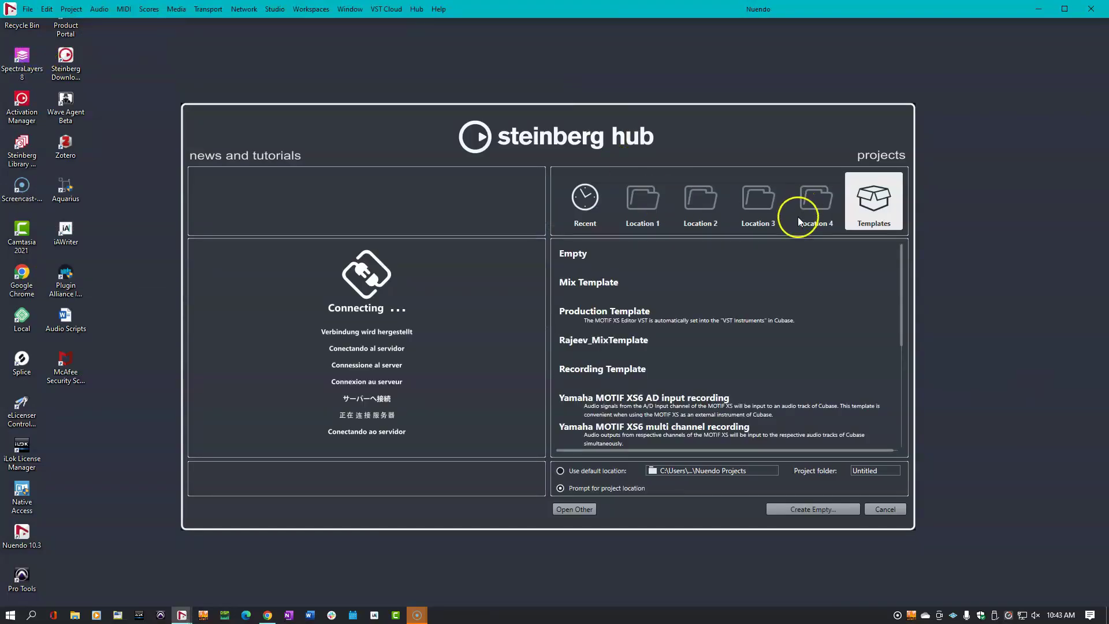
pyautogui.click(631, 345)
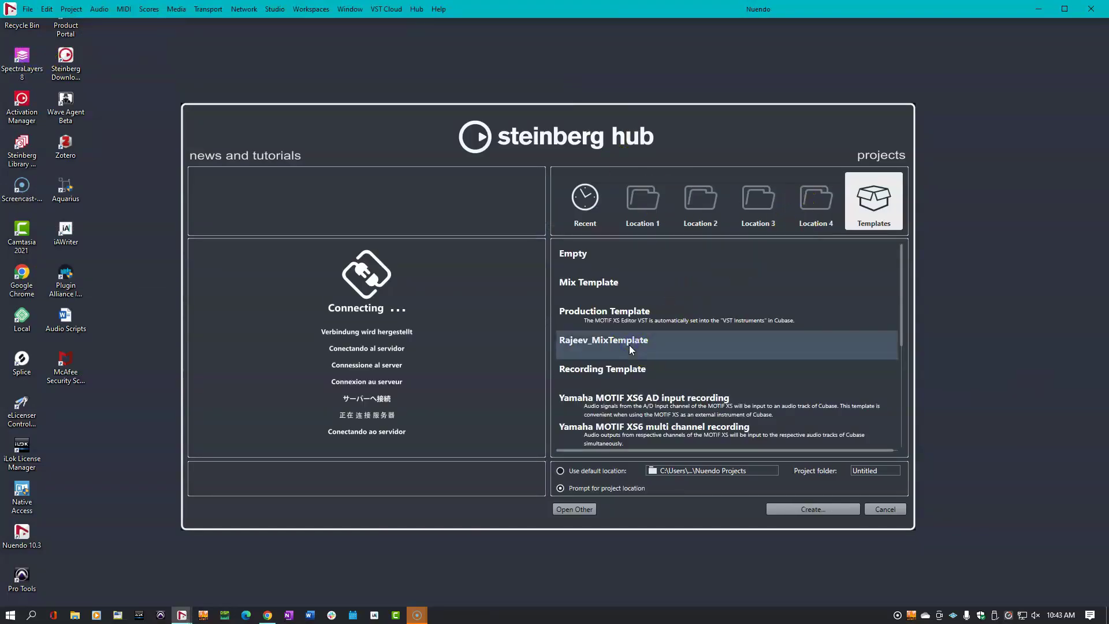
pyautogui.click(785, 512)
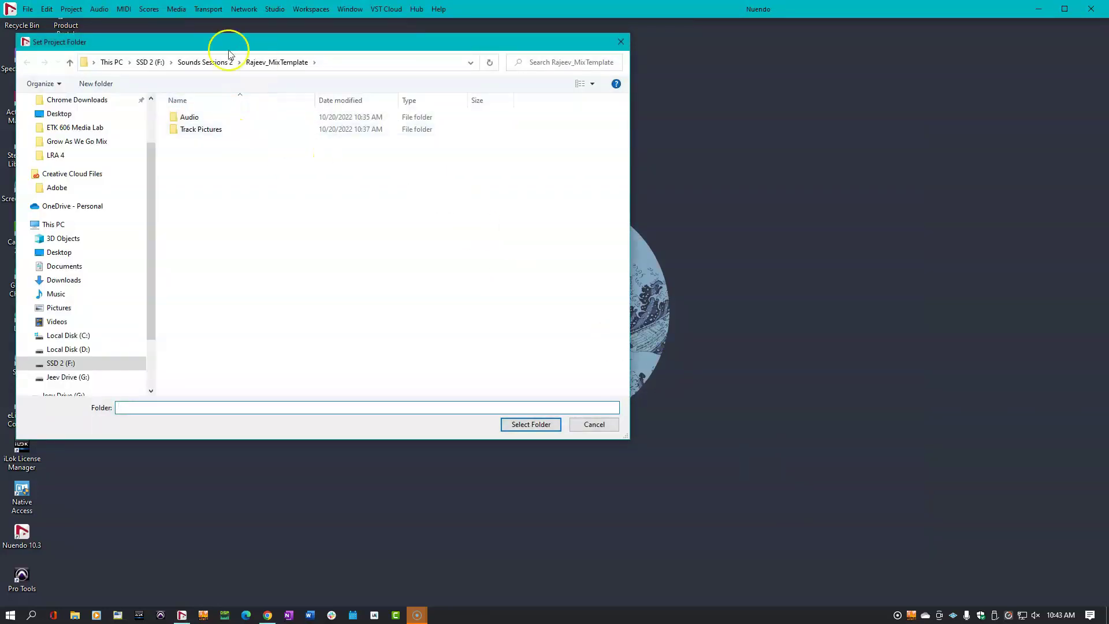
pyautogui.click(209, 62)
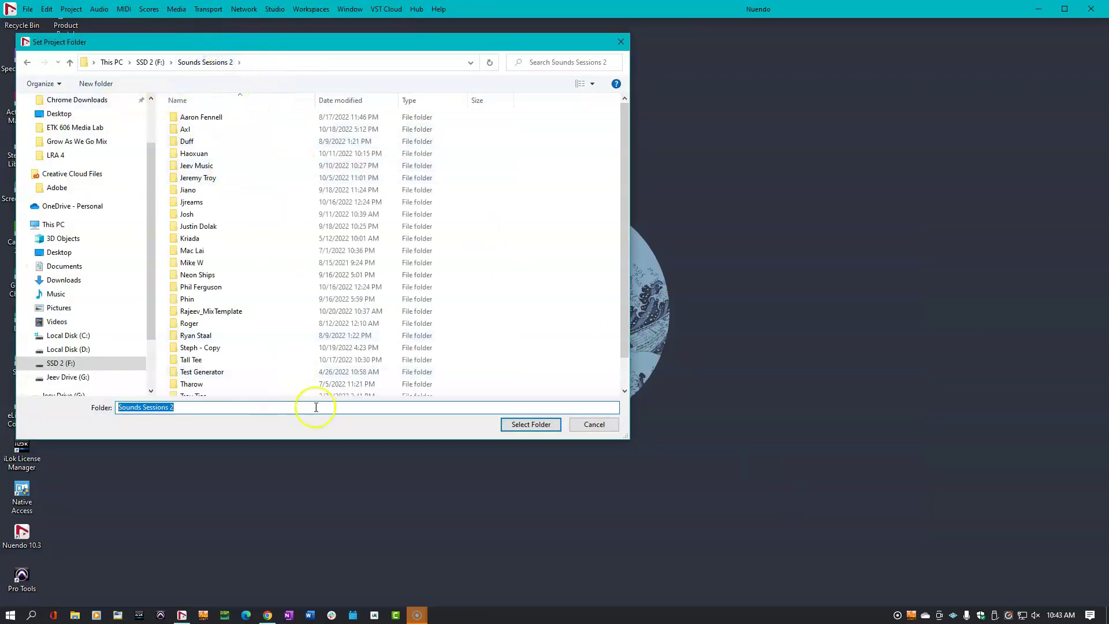